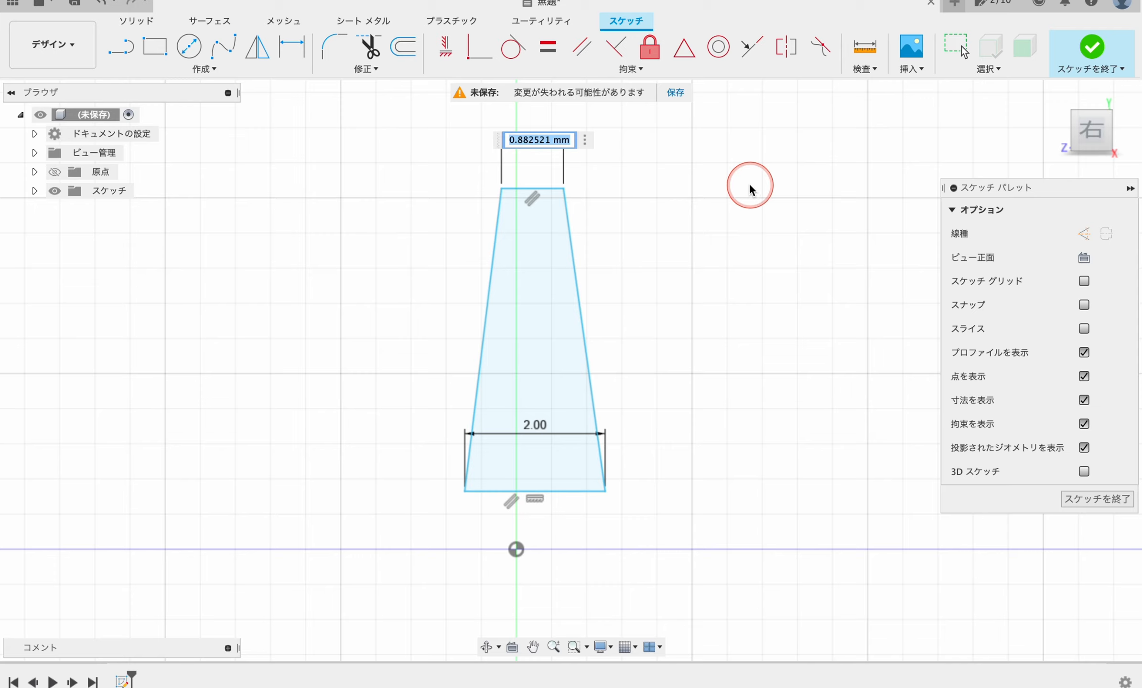
Set the trapezoid's upper edge length to 1.5 mm
{"action": "type", "text": "5"}
{"action": "left_click", "coordinate": [748, 186]}
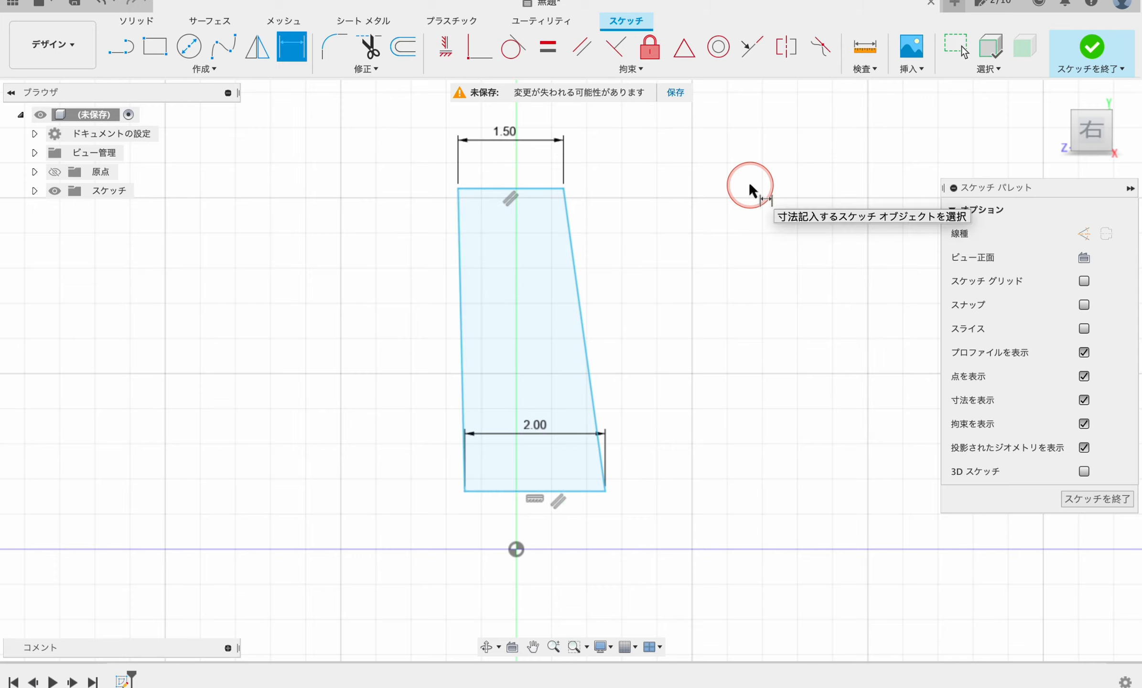
{"action": "key", "text": "Escape"}
Apply an Equal constraint between the trapezoid's two slanted sides
{"action": "left_click", "coordinate": [549, 48]}
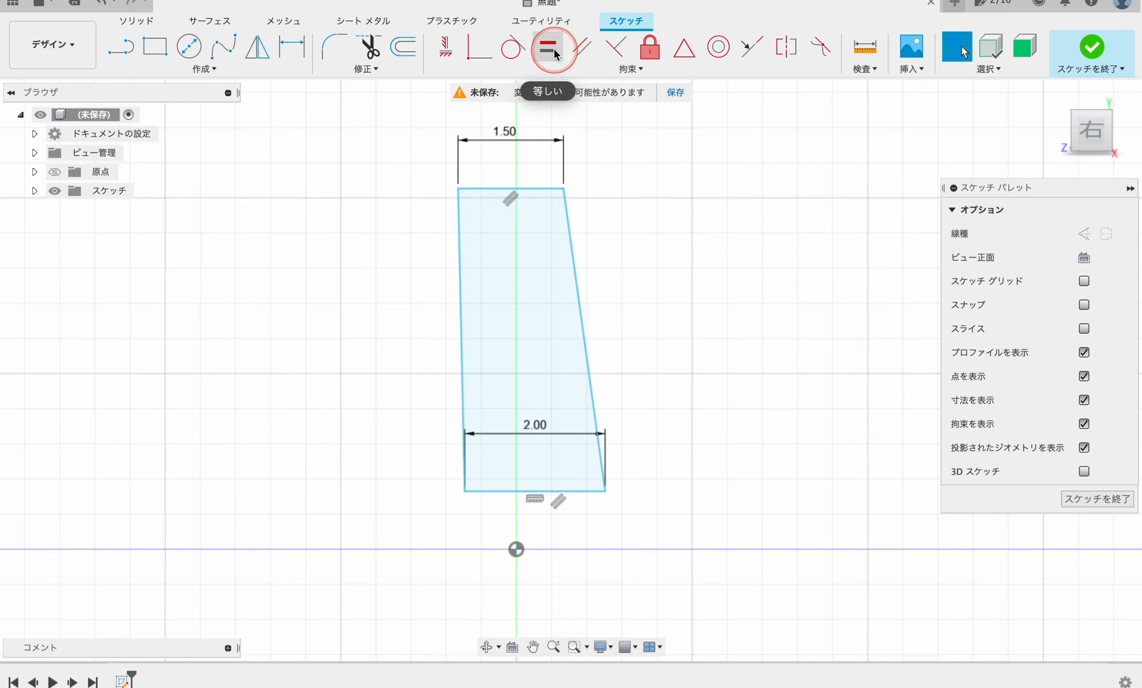
{"action": "left_click", "coordinate": [579, 228]}
{"action": "left_click", "coordinate": [464, 253]}
{"action": "scroll", "coordinate": [693, 311], "scroll_direction": "down", "scroll_amount": 3}
{"action": "middle_click_drag", "start_coordinate": [727, 304], "coordinate": [563, 302]}
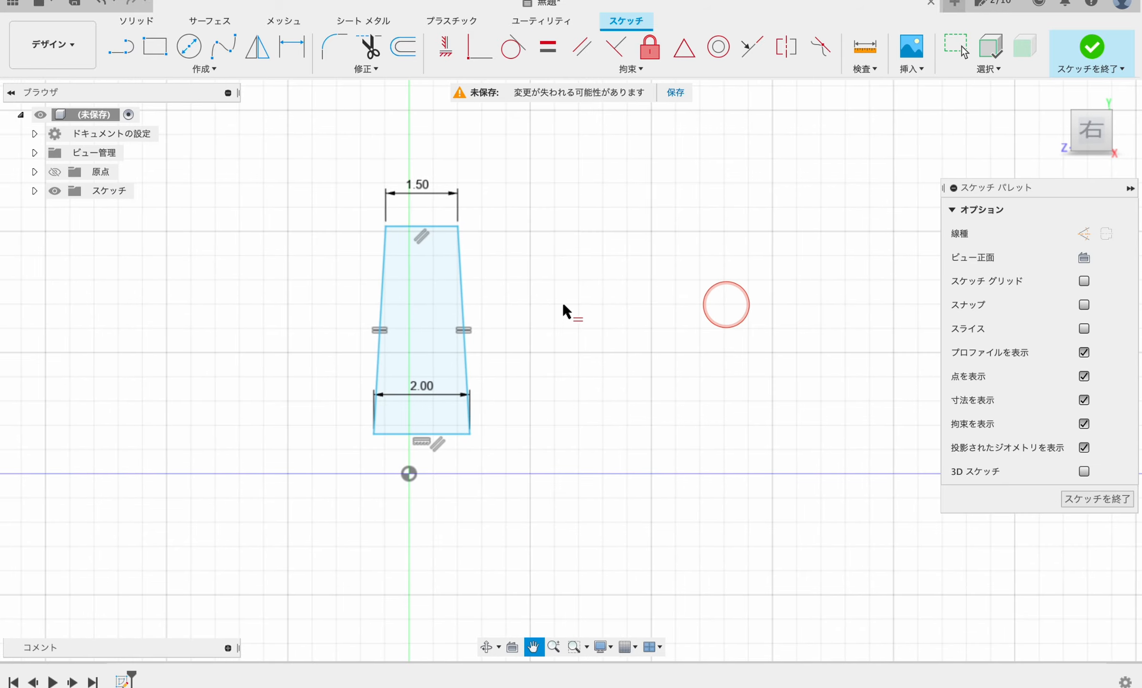
{"action": "key", "text": "Escape"}
Dimension the trapezoid's vertical height to 9.5 mm
{"action": "left_click", "coordinate": [302, 47]}
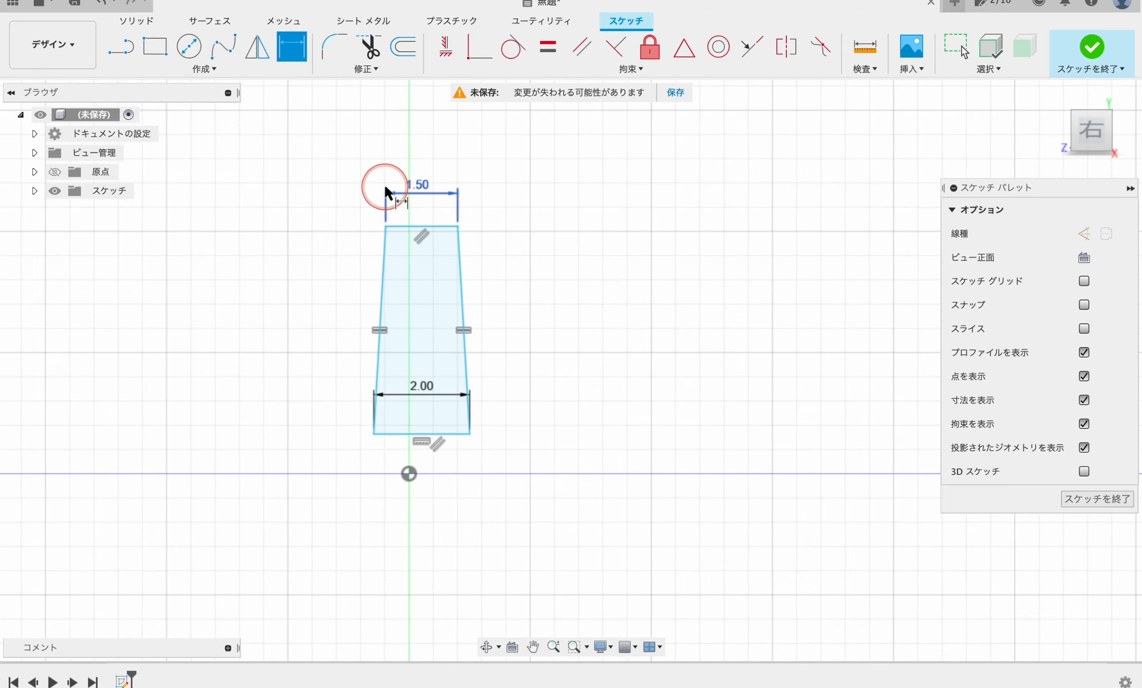
{"action": "left_click", "coordinate": [460, 273]}
{"action": "left_click", "coordinate": [630, 325]}
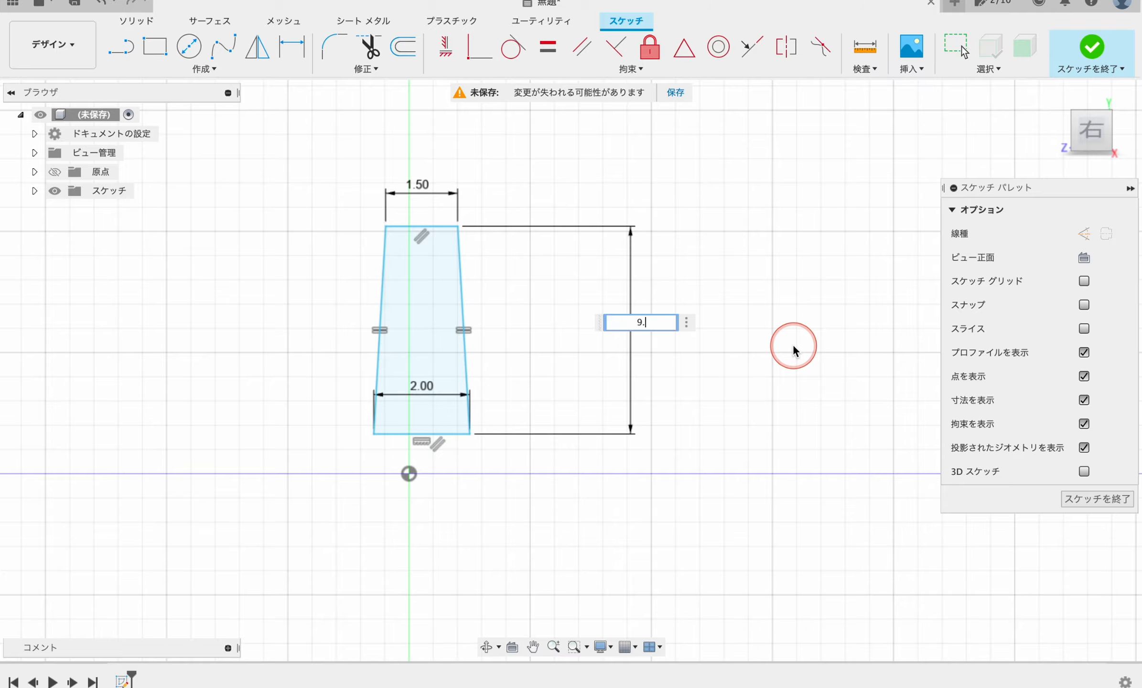
{"action": "key", "text": "Return"}
{"action": "scroll", "coordinate": [792, 343], "scroll_direction": "down", "scroll_amount": 2}
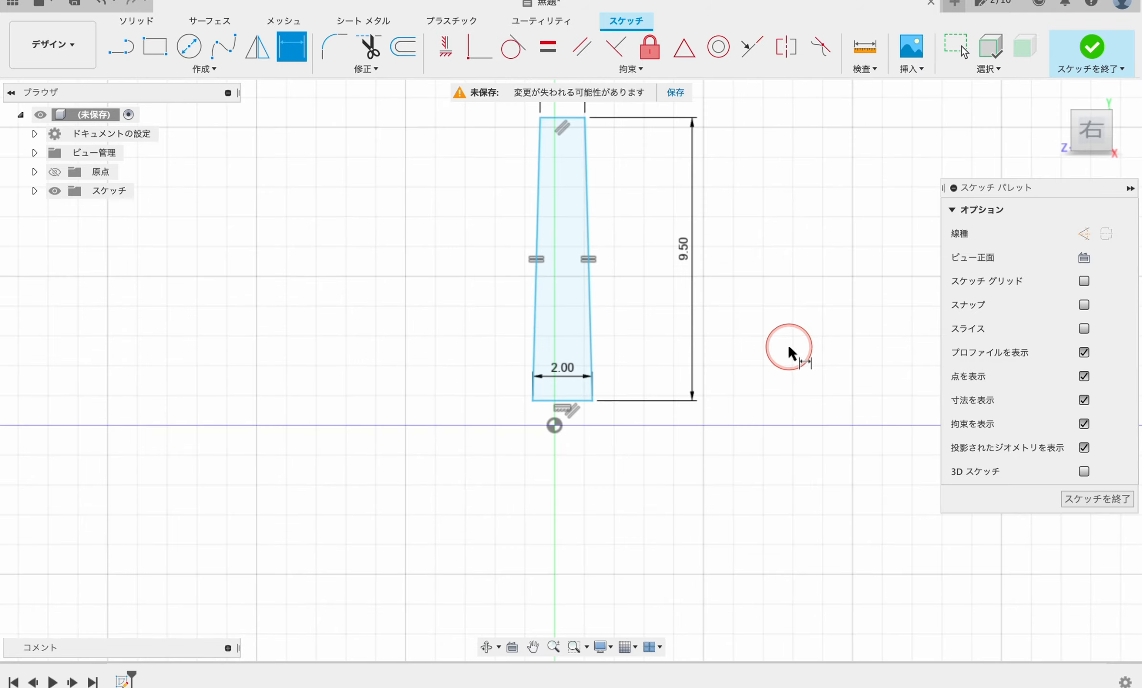
Constrain the midpoint of the trapezoid's lower edge to the origin and finish the sketch
{"action": "scroll", "coordinate": [763, 340], "scroll_direction": "up", "scroll_amount": 1}
{"action": "left_click", "coordinate": [684, 47]}
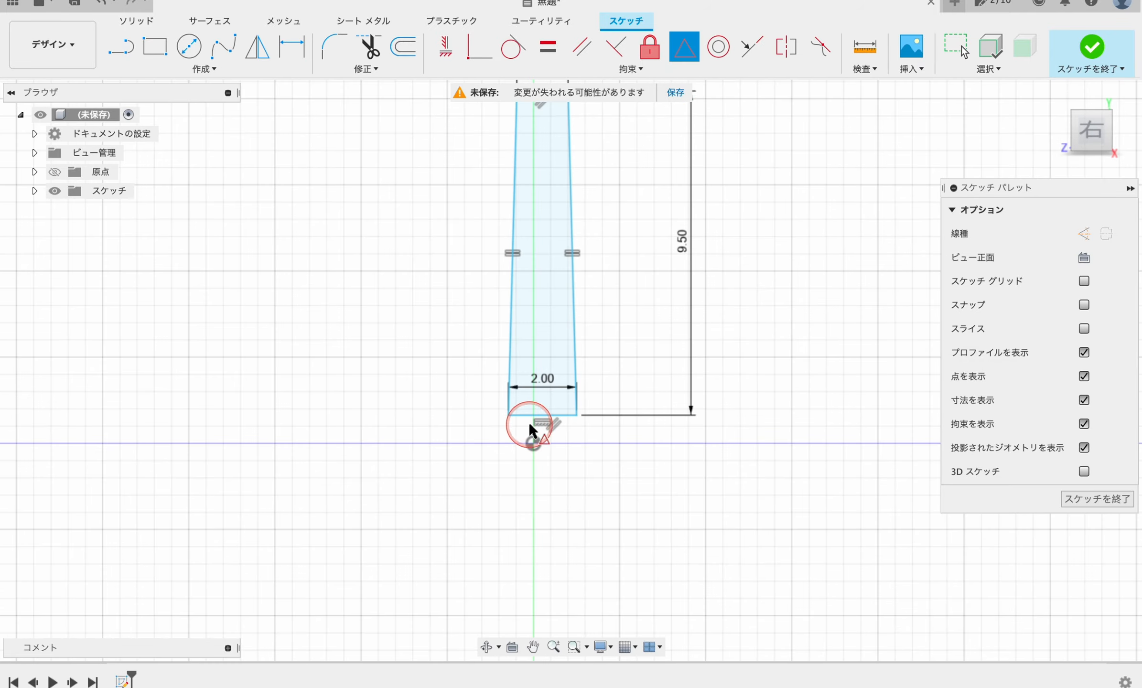
{"action": "scroll", "coordinate": [531, 427], "scroll_direction": "up", "scroll_amount": 1}
{"action": "left_click", "coordinate": [524, 404]}
{"action": "left_click", "coordinate": [535, 458]}
{"action": "scroll", "coordinate": [638, 472], "scroll_direction": "down", "scroll_amount": 2}
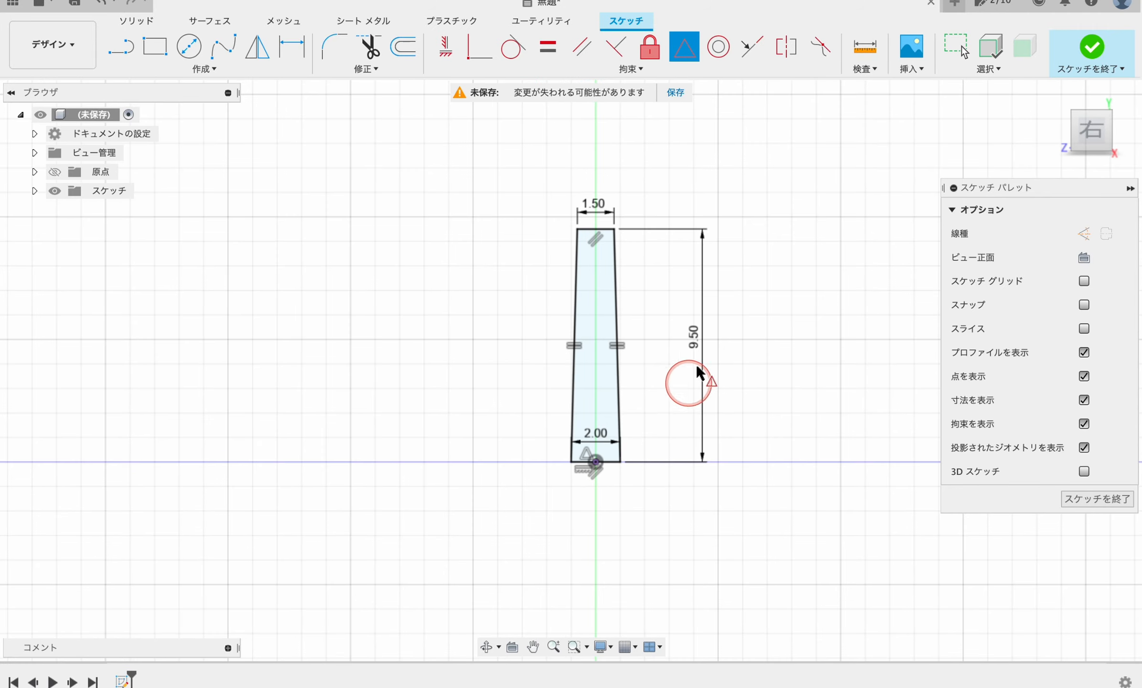
{"action": "left_click", "coordinate": [1090, 46]}
Extrude the trapezoid profile symmetrically by 19 mm total length as a new body
{"action": "scroll", "coordinate": [553, 364], "scroll_direction": "up", "scroll_amount": 3}
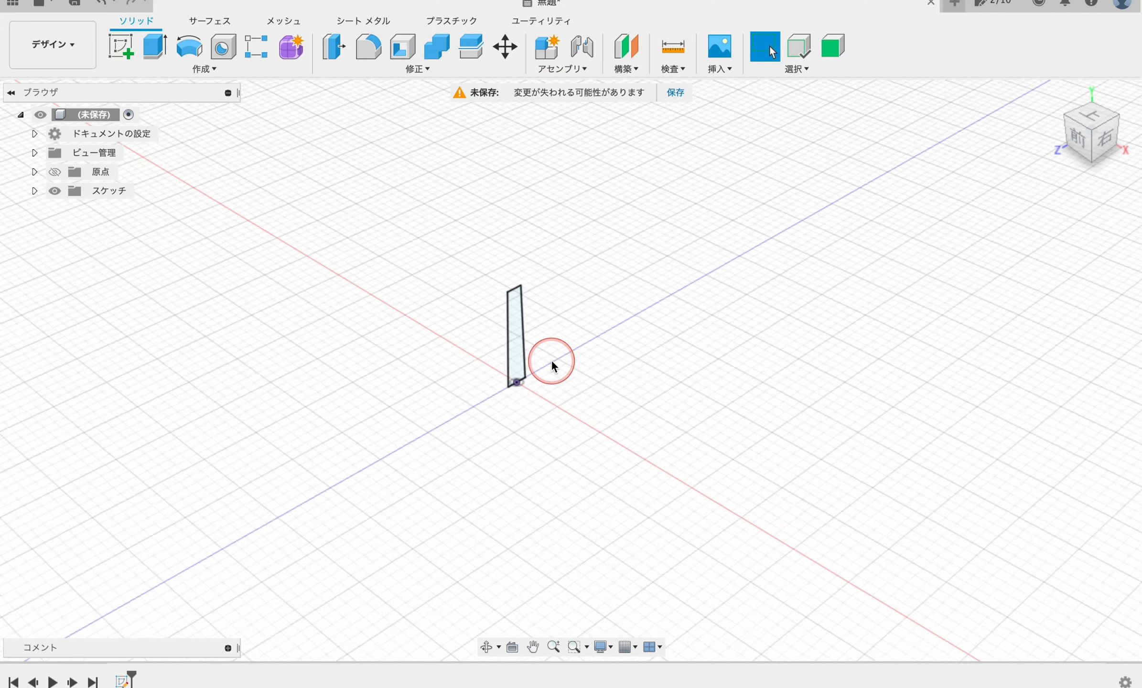
{"action": "scroll", "coordinate": [473, 276], "scroll_direction": "up", "scroll_amount": 2}
{"action": "left_click", "coordinate": [153, 46]}
{"action": "left_click", "coordinate": [1063, 281]}
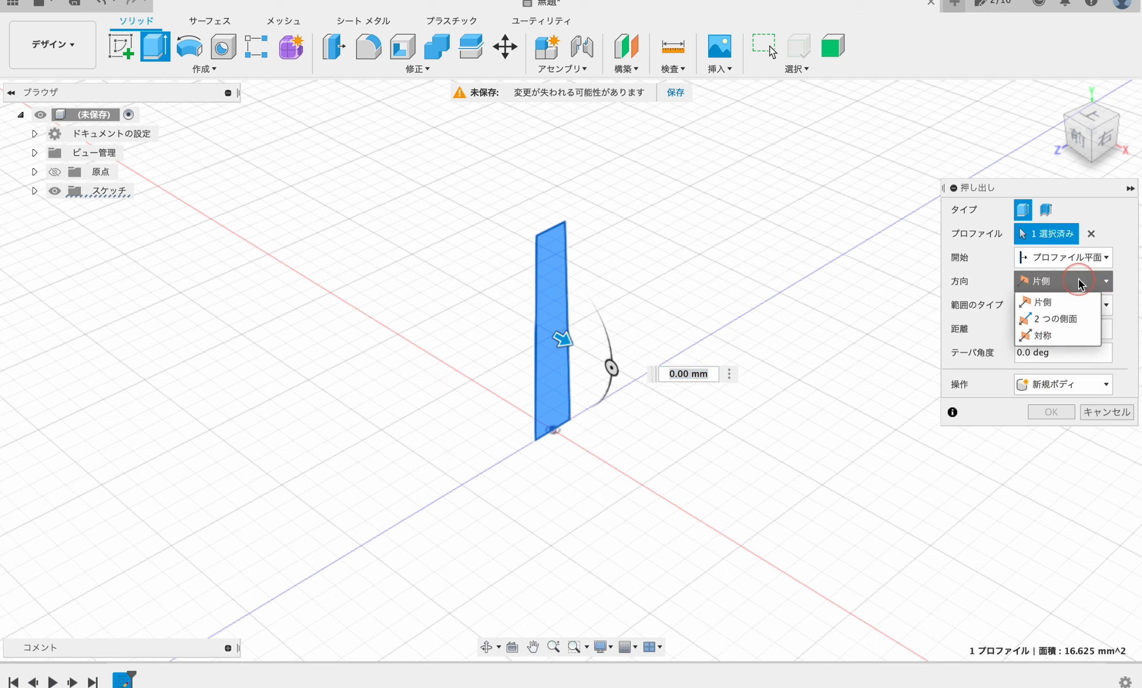
{"action": "left_click", "coordinate": [1064, 336]}
{"action": "left_click", "coordinate": [1067, 354]}
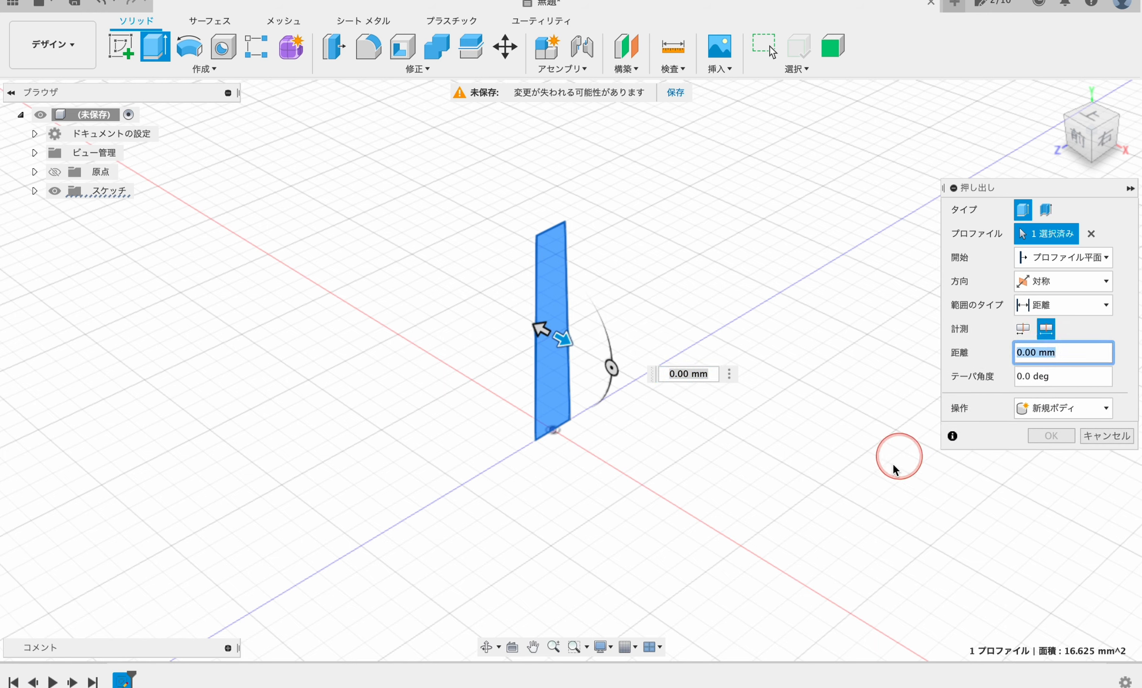
{"action": "type", "text": "19"}
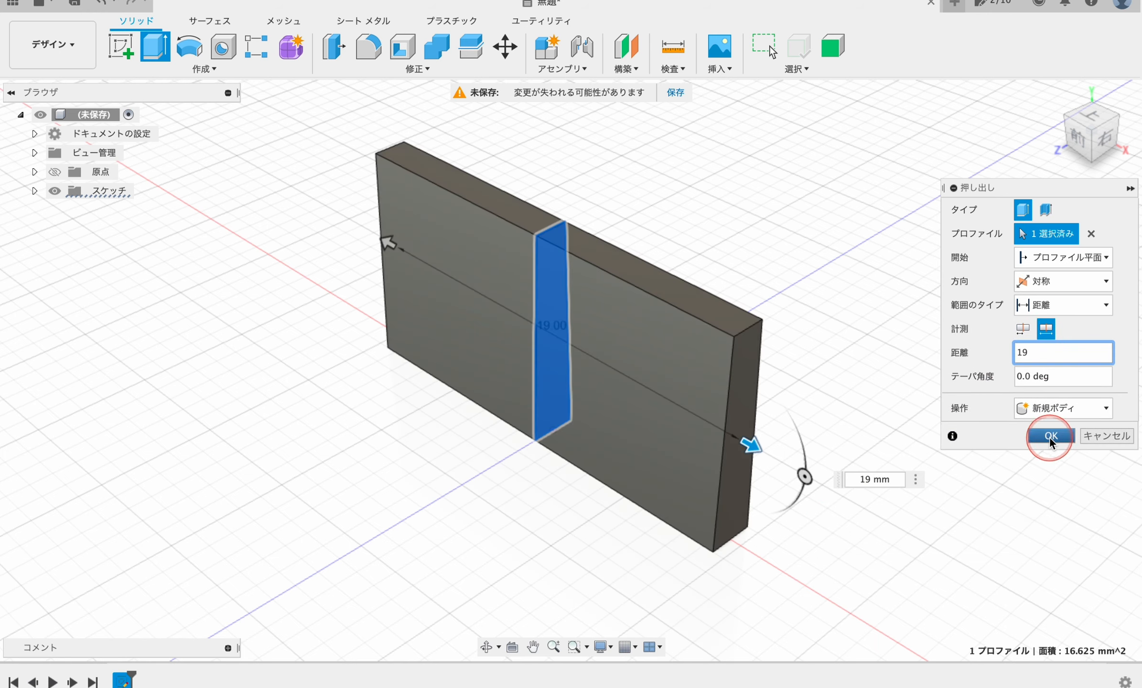
{"action": "left_click", "coordinate": [1050, 439]}
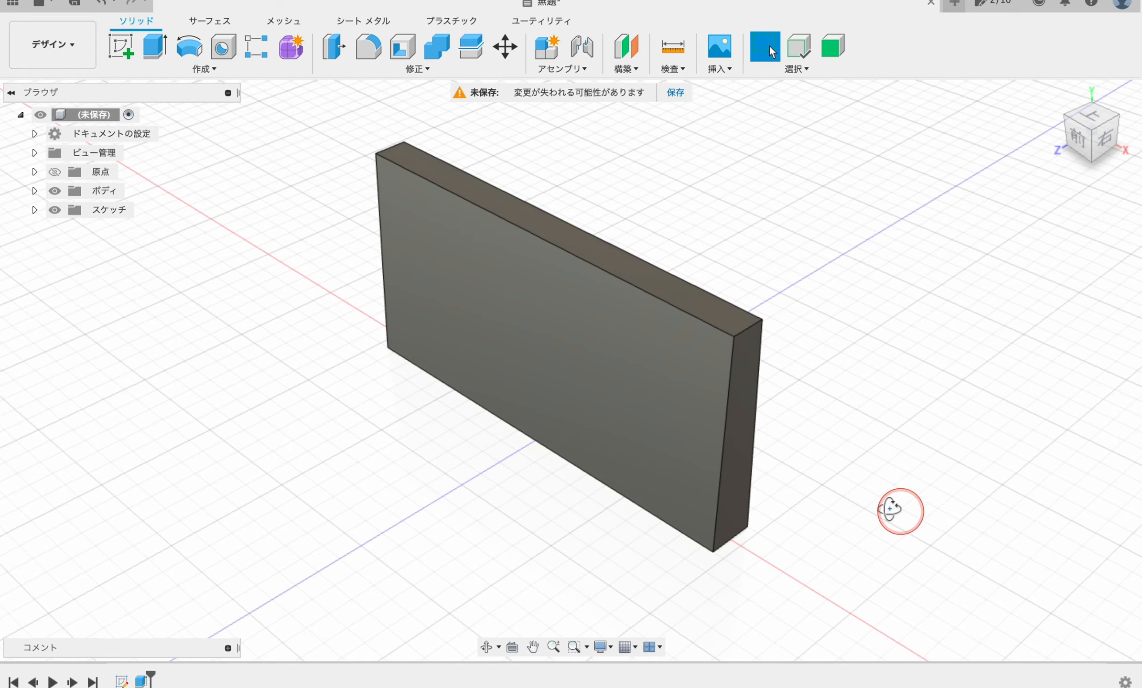
Start a new sketch on the XY origin plane through the middle of the plate
{"action": "mouse_move", "coordinate": [889, 507]}
{"action": "middle_mouse_down", "text": "shift"}
{"action": "mouse_move", "coordinate": [834, 476]}
{"action": "mouse_move", "coordinate": [838, 463]}
{"action": "mouse_move", "coordinate": [900, 497]}
{"action": "middle_mouse_up", "text": "shift"}
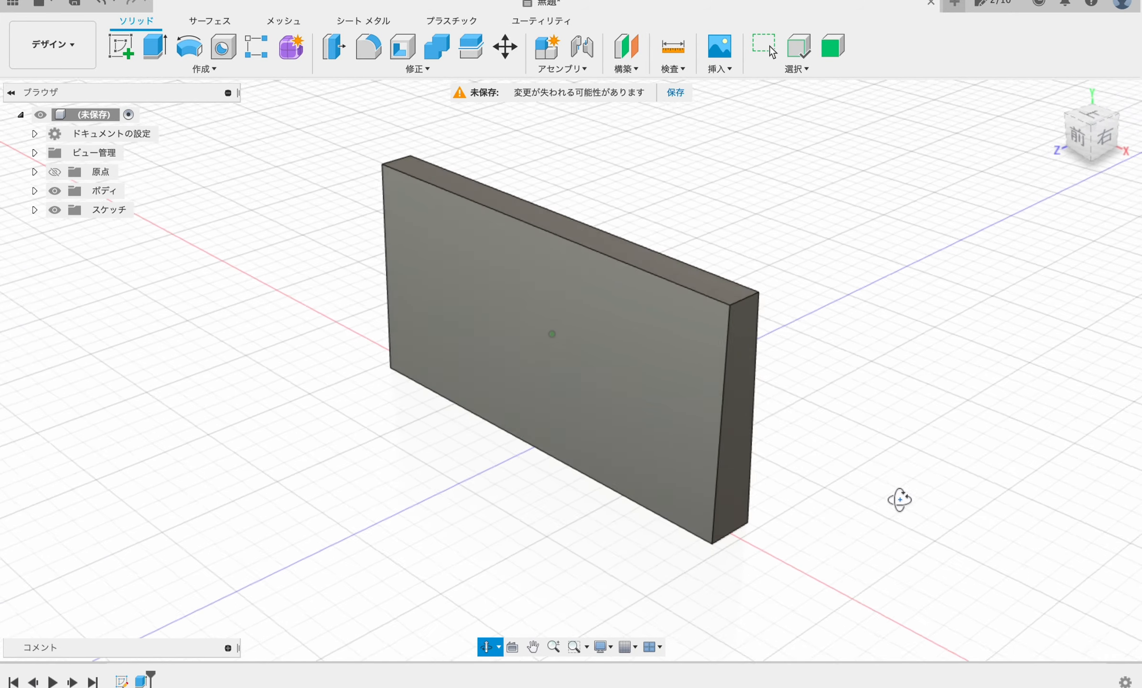
{"action": "left_click", "coordinate": [121, 48]}
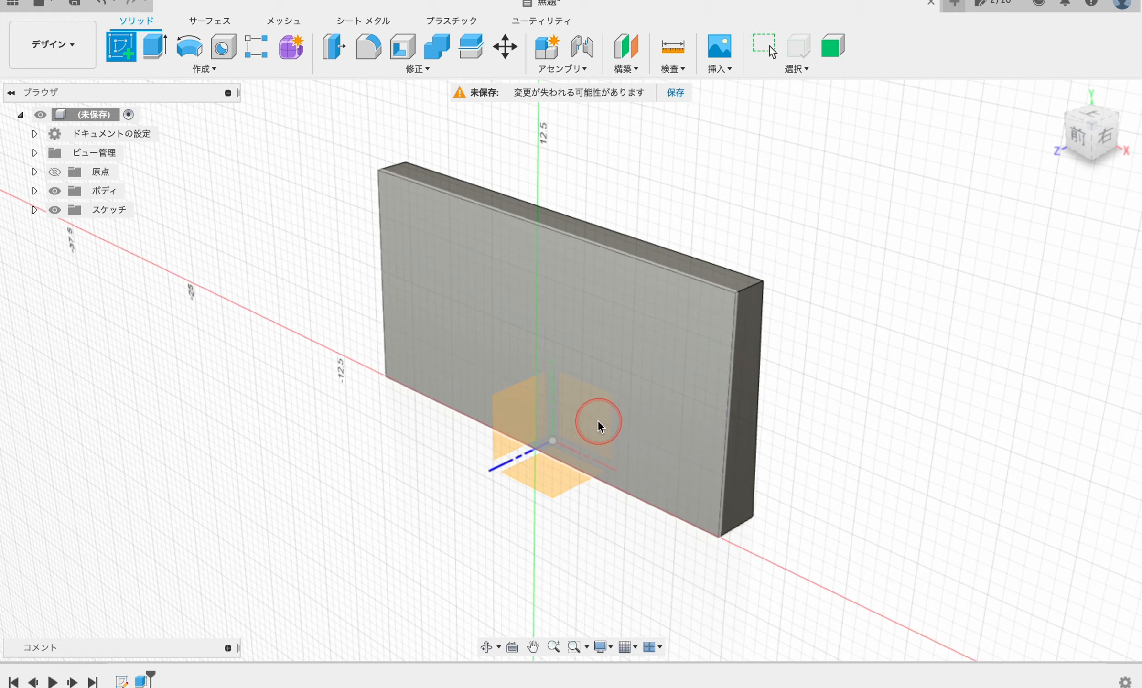
{"action": "left_click", "coordinate": [35, 172]}
{"action": "left_click", "coordinate": [109, 286]}
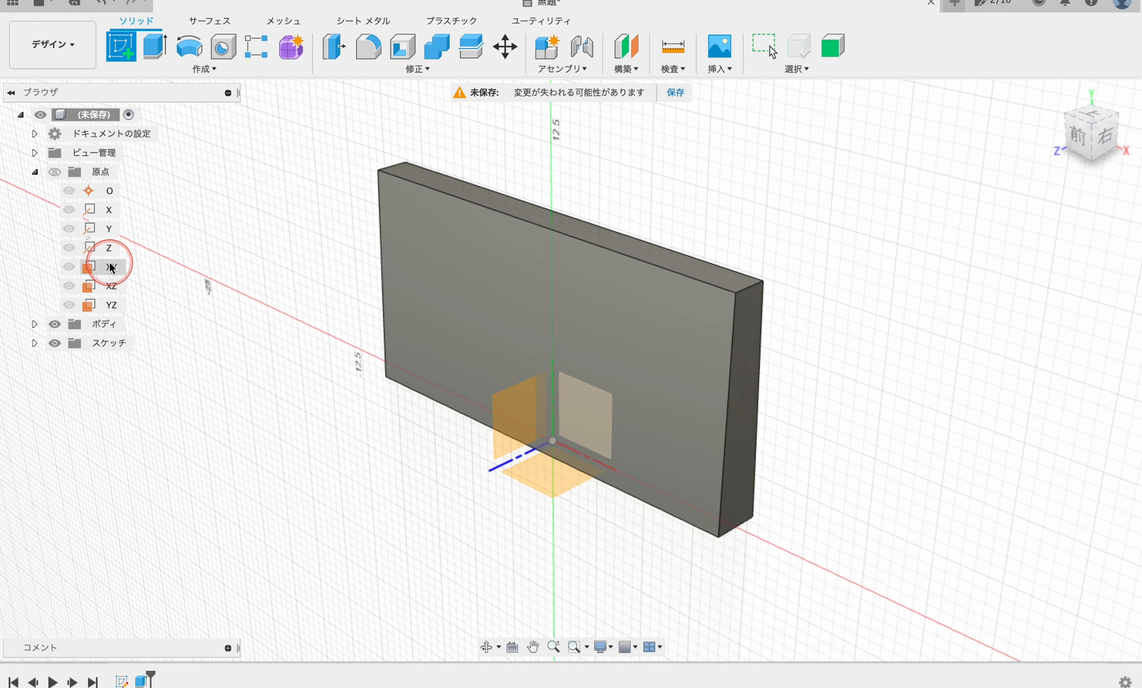
{"action": "middle_click_drag", "start_coordinate": [262, 275], "coordinate": [217, 382]}
{"action": "left_click", "coordinate": [1033, 353]}
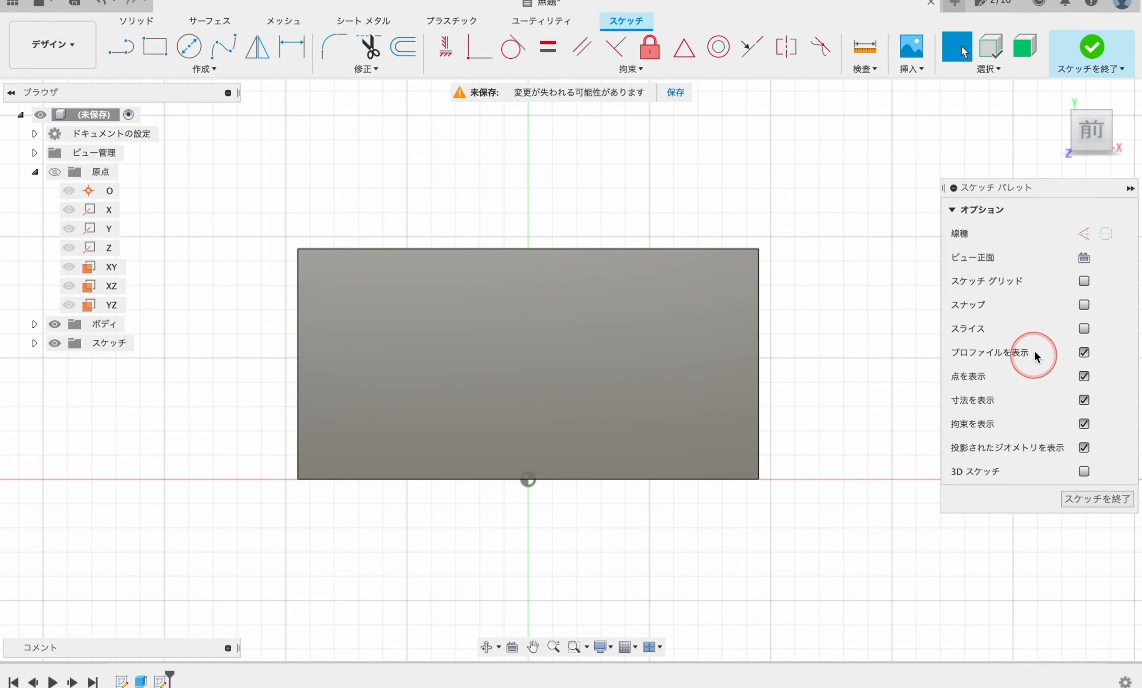
{"action": "left_click", "coordinate": [1083, 330]}
Sketch a circle near the plate's upper-right corner and dimension its radius to 3 mm
{"action": "left_click", "coordinate": [544, 336]}
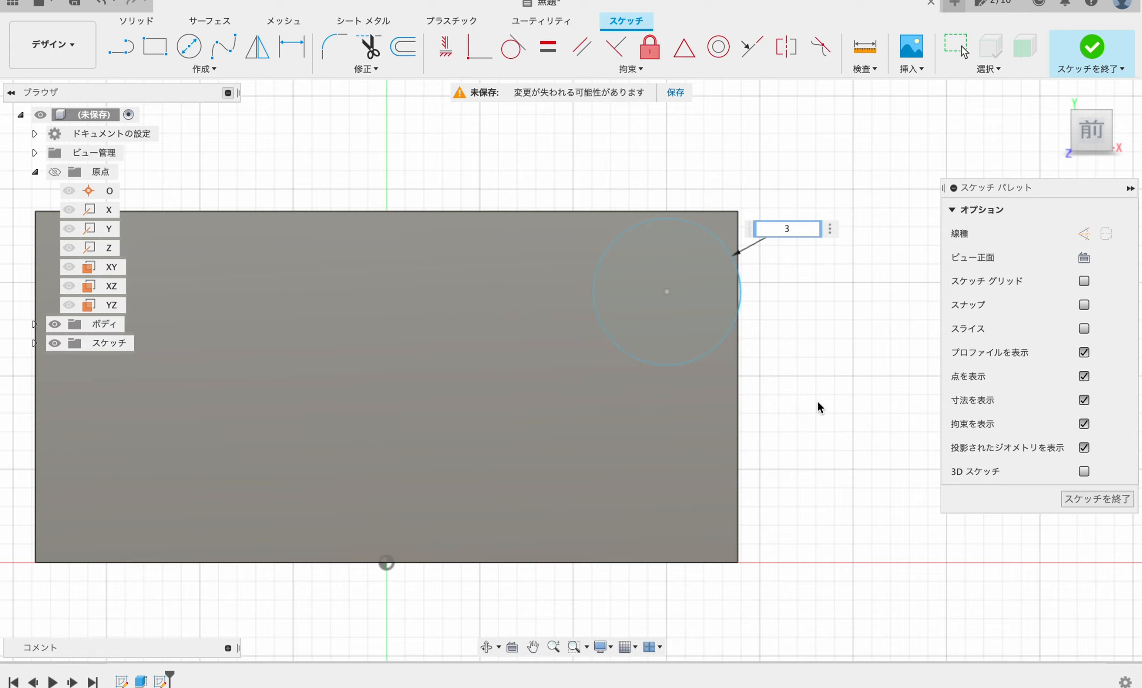
{"action": "left_click", "coordinate": [816, 399]}
{"action": "scroll", "coordinate": [823, 310], "scroll_direction": "down", "scroll_amount": 2}
{"action": "key", "text": "Escape"}
{"action": "scroll", "coordinate": [803, 268], "scroll_direction": "up", "scroll_amount": 2}
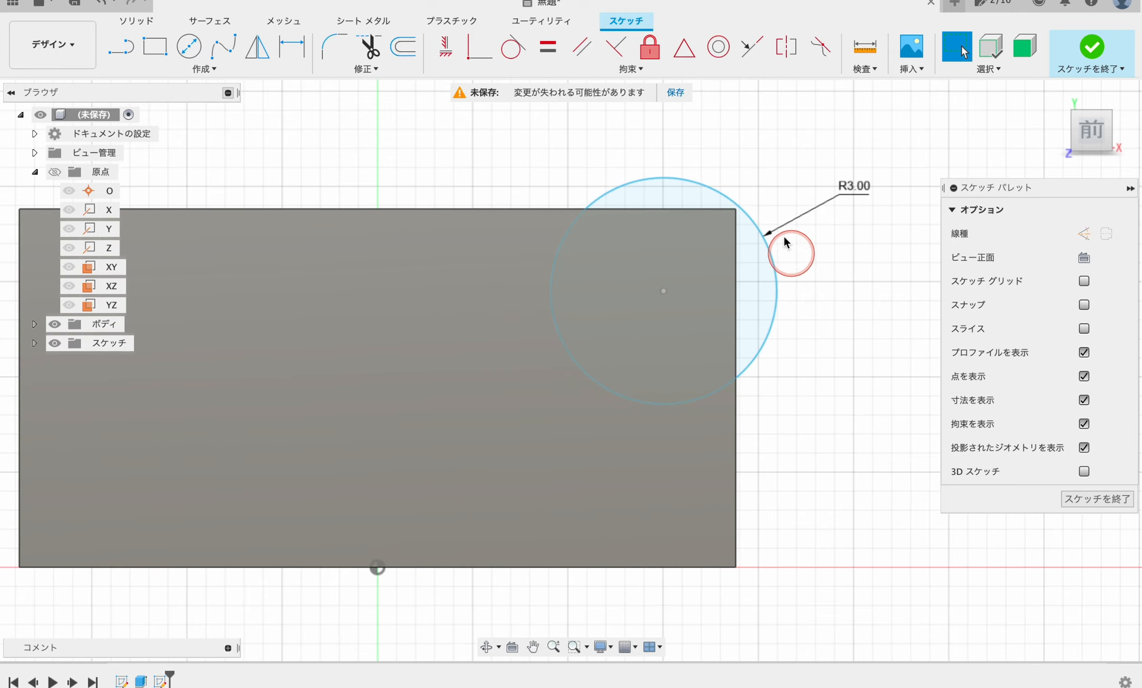
Move the circle inside the plate and make it tangent to the plate's upper and right edges
{"action": "left_click_drag", "start_coordinate": [755, 222], "coordinate": [693, 269]}
{"action": "left_click", "coordinate": [514, 48]}
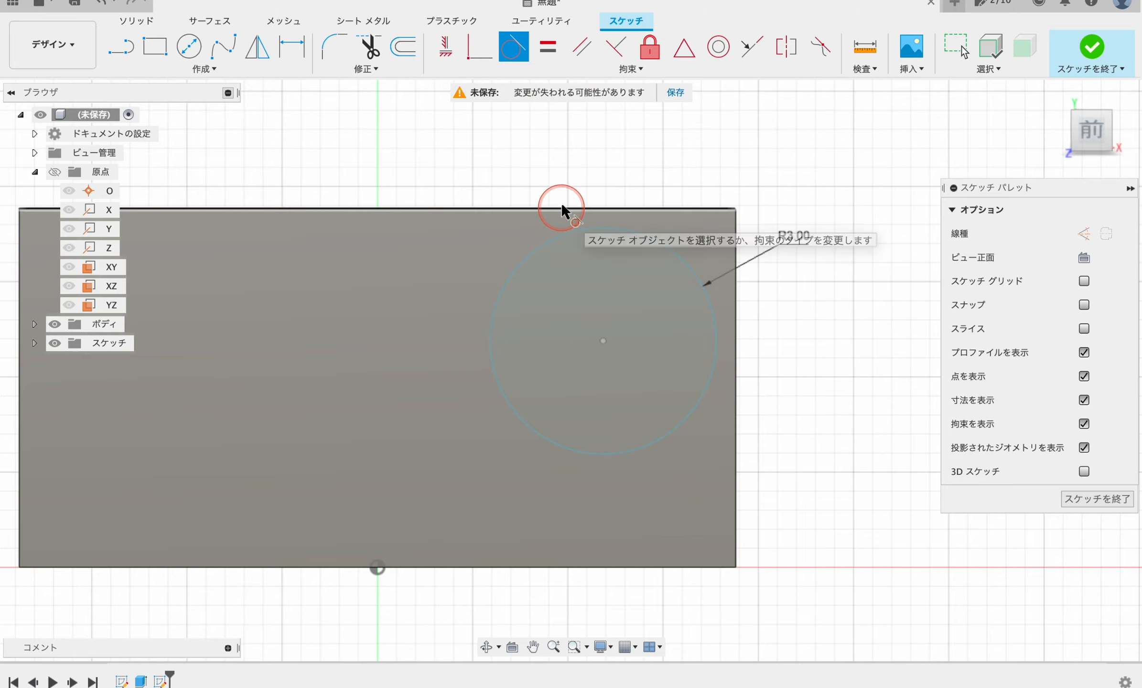
{"action": "left_click", "coordinate": [563, 237]}
{"action": "left_click", "coordinate": [575, 208]}
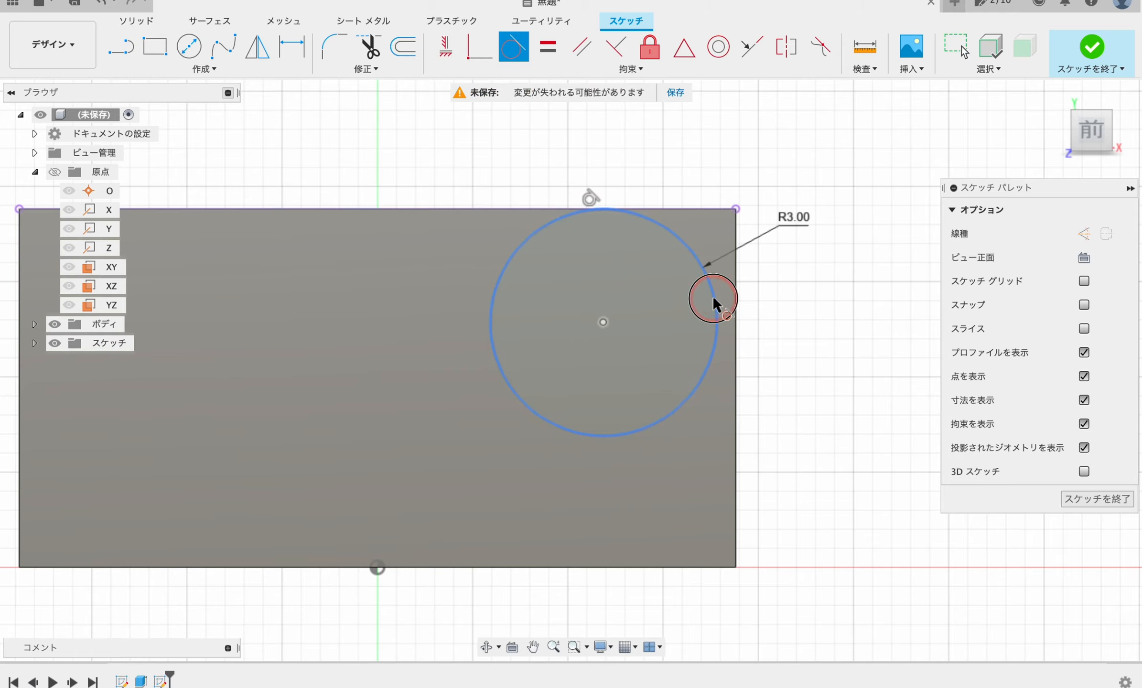
{"action": "left_click", "coordinate": [713, 295]}
{"action": "left_click", "coordinate": [738, 286]}
{"action": "scroll", "coordinate": [825, 326], "scroll_direction": "down", "scroll_amount": 4}
{"action": "scroll", "coordinate": [825, 327], "scroll_direction": "up", "scroll_amount": 3}
{"action": "key", "text": "Escape"}
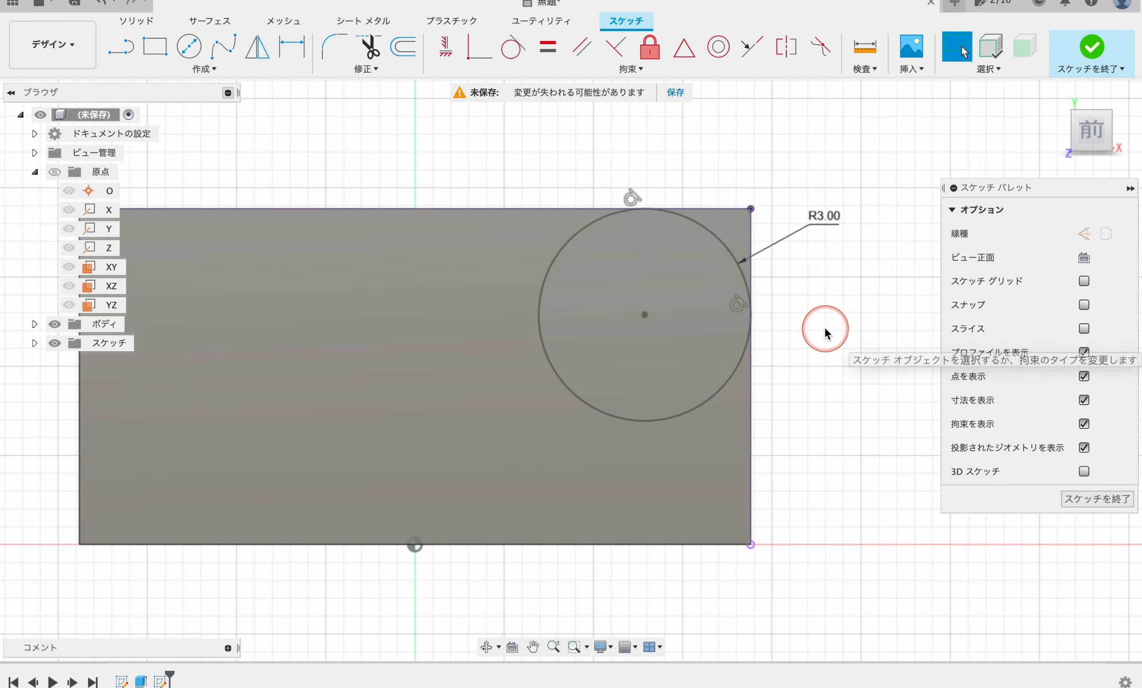
Project the plate's lower and left edges into the sketch with the projection link kept
{"action": "middle_click_drag", "start_coordinate": [823, 336], "coordinate": [908, 296]}
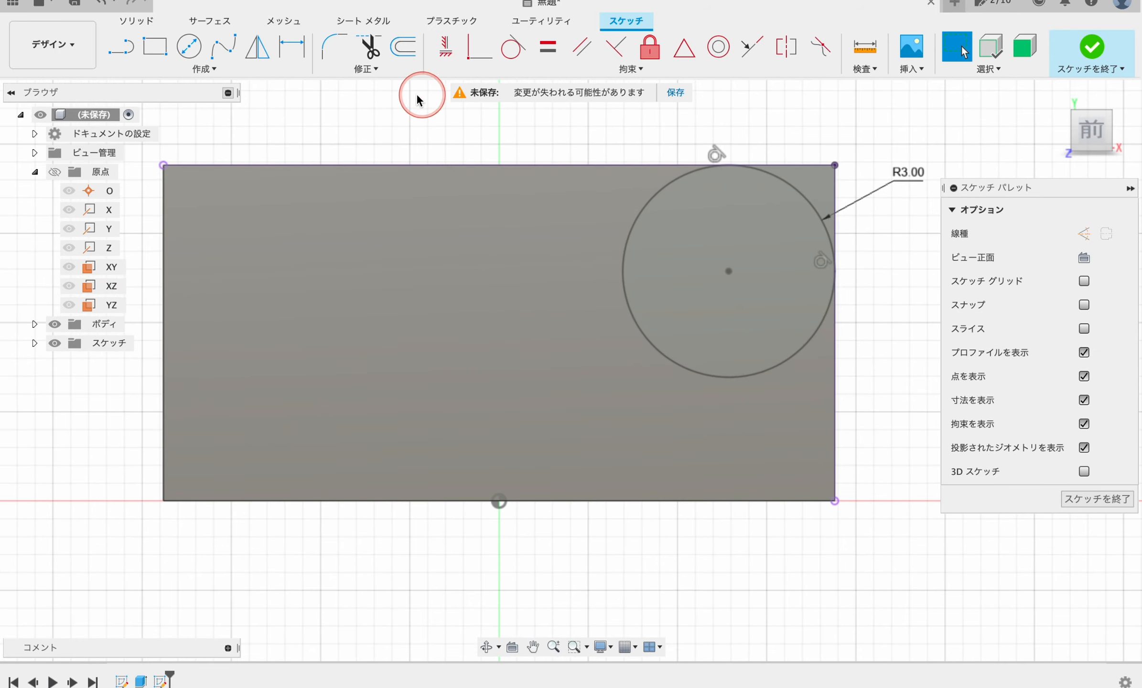
{"action": "left_click", "coordinate": [208, 69]}
{"action": "left_click", "coordinate": [210, 321]}
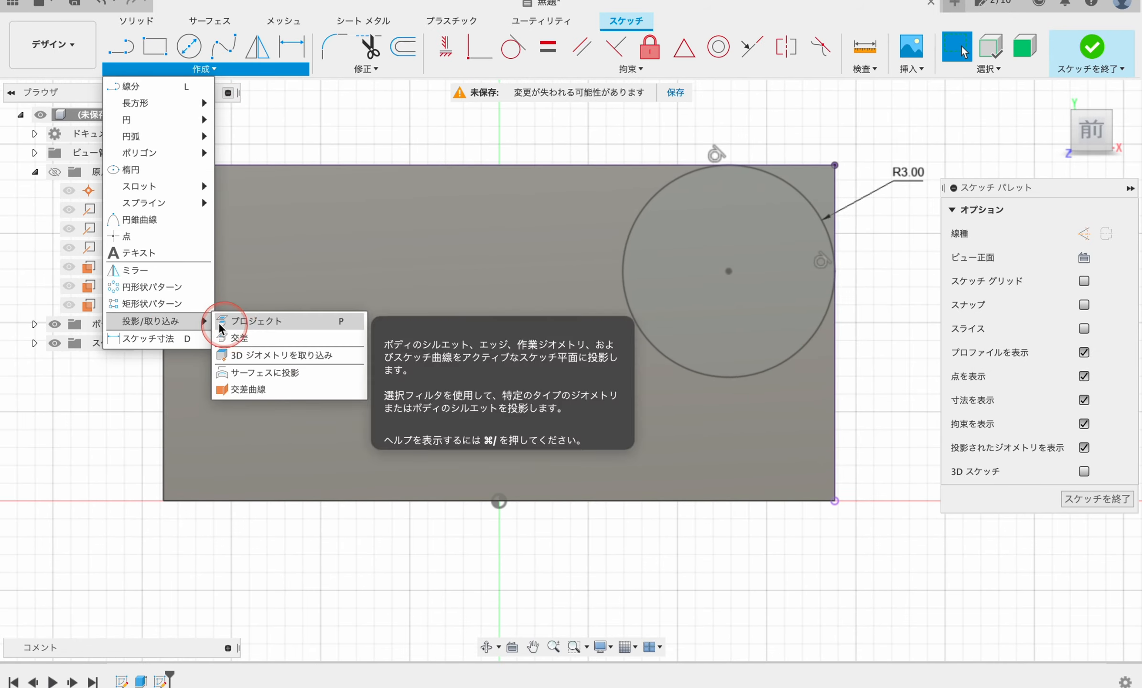
{"action": "left_click", "coordinate": [253, 323]}
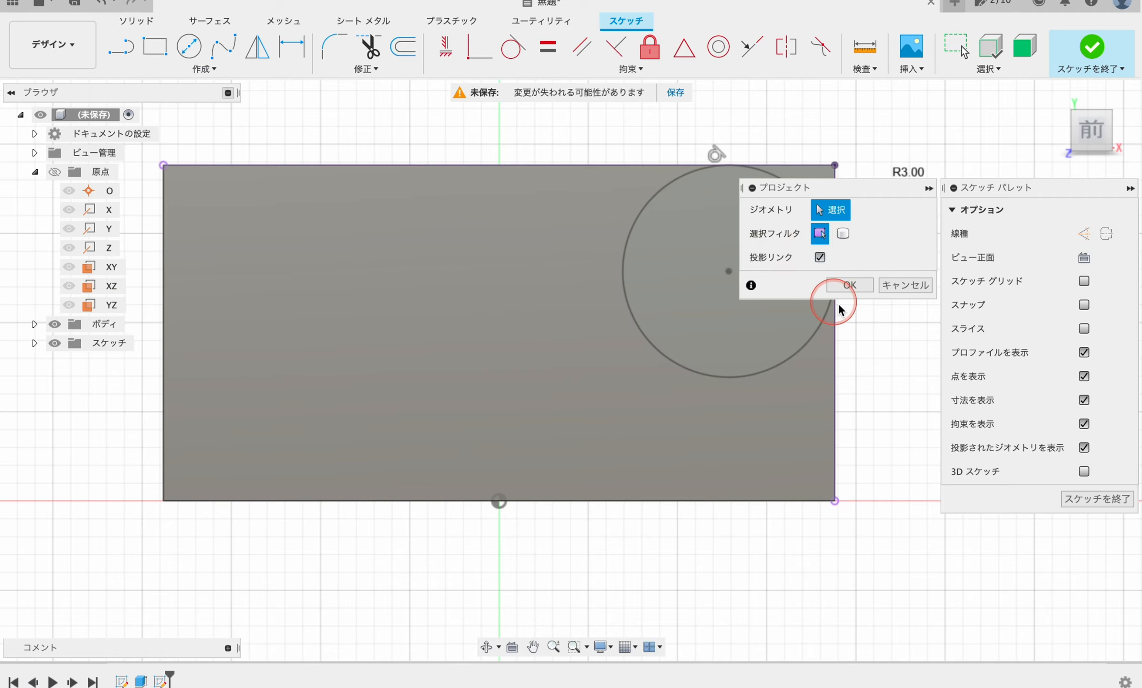
{"action": "left_click", "coordinate": [636, 500]}
{"action": "left_click", "coordinate": [166, 426]}
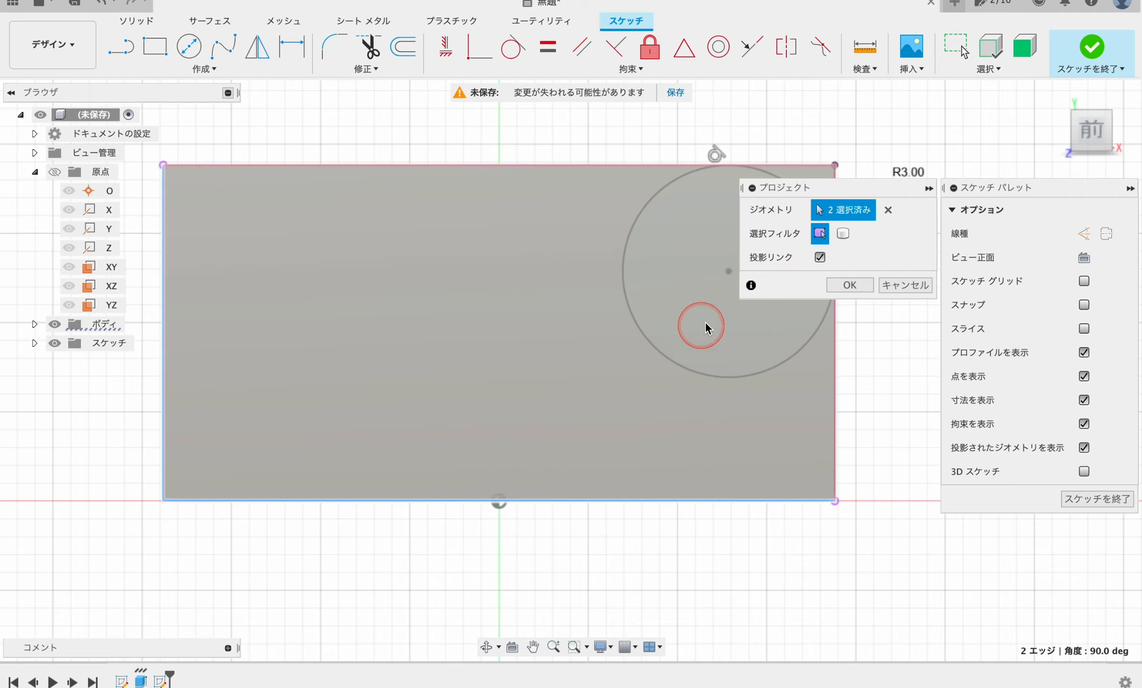
{"action": "left_click", "coordinate": [850, 285]}
{"action": "scroll", "coordinate": [610, 429], "scroll_direction": "down", "scroll_amount": 2}
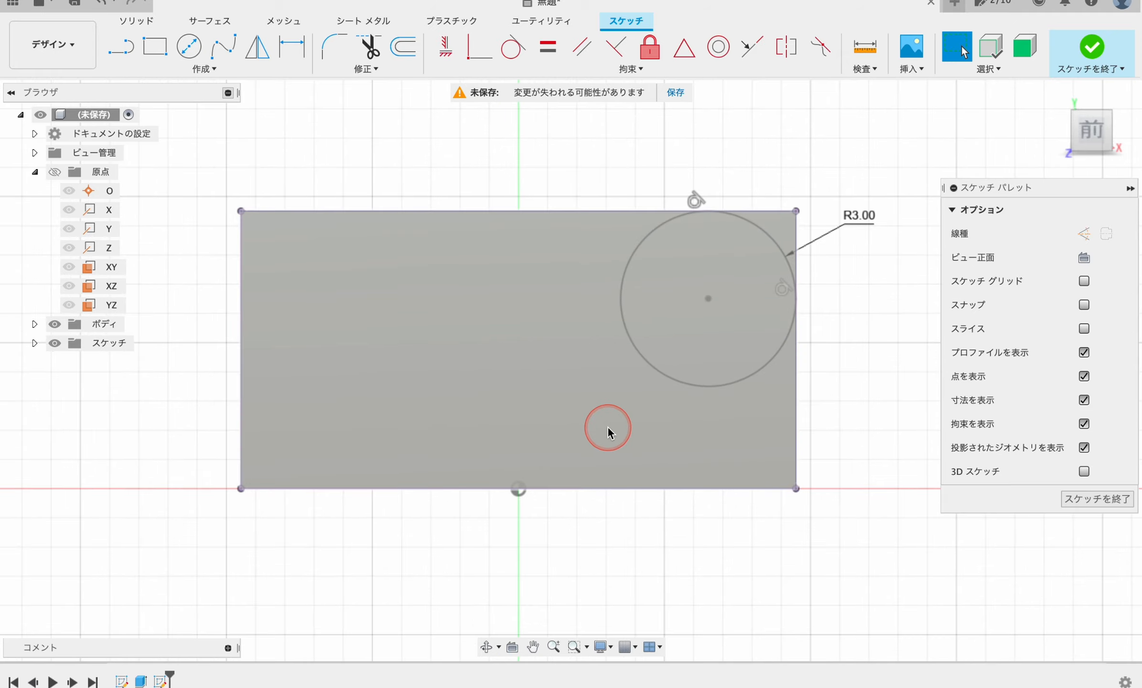
{"action": "left_click", "coordinate": [878, 395]}
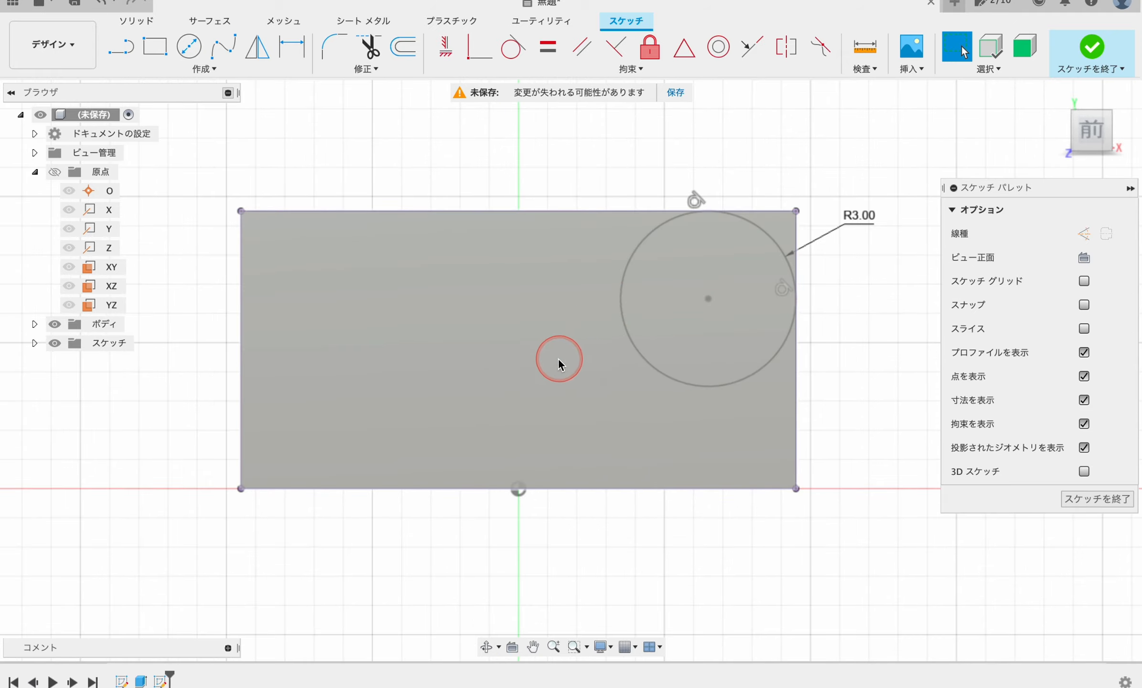
Mirror the 3 mm radius circle about the origin's Y axis
{"action": "left_click", "coordinate": [258, 45]}
{"action": "left_click", "coordinate": [659, 375]}
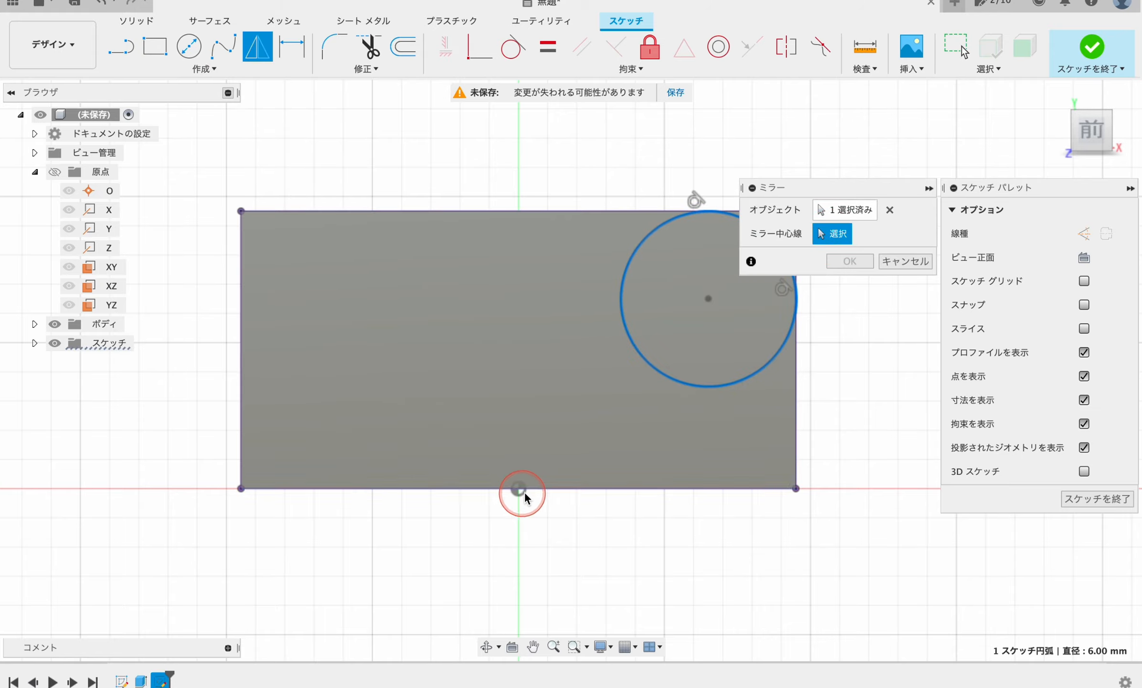
{"action": "left_click", "coordinate": [92, 230]}
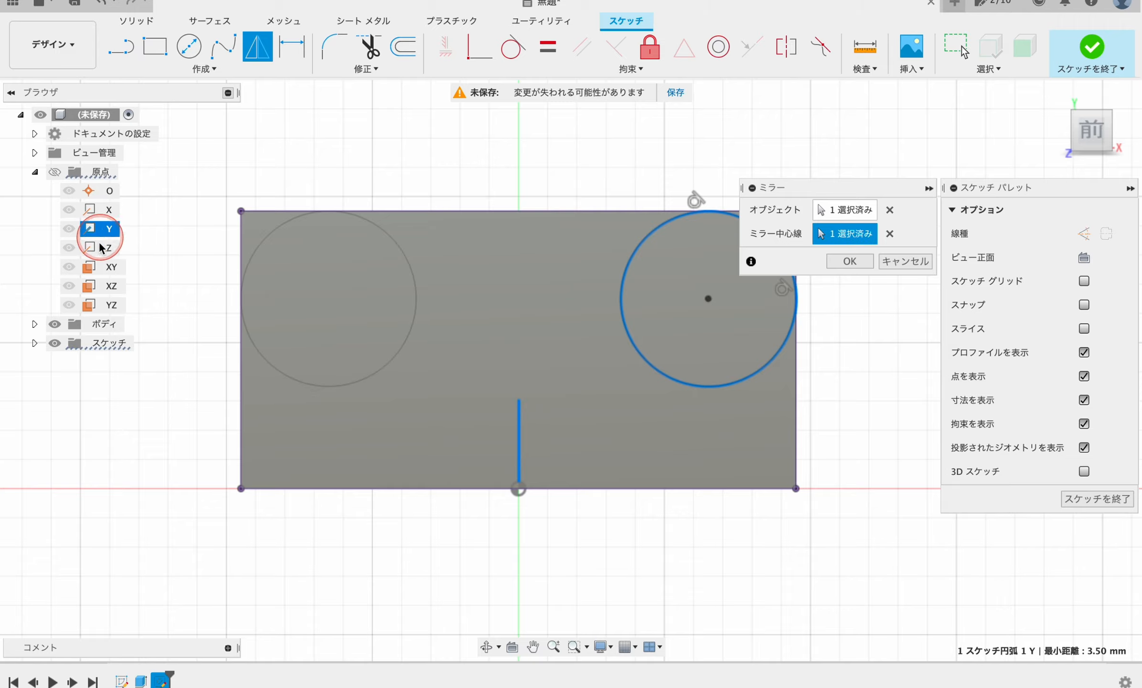
{"action": "left_click", "coordinate": [848, 263]}
{"action": "scroll", "coordinate": [593, 430], "scroll_direction": "up", "scroll_amount": 2}
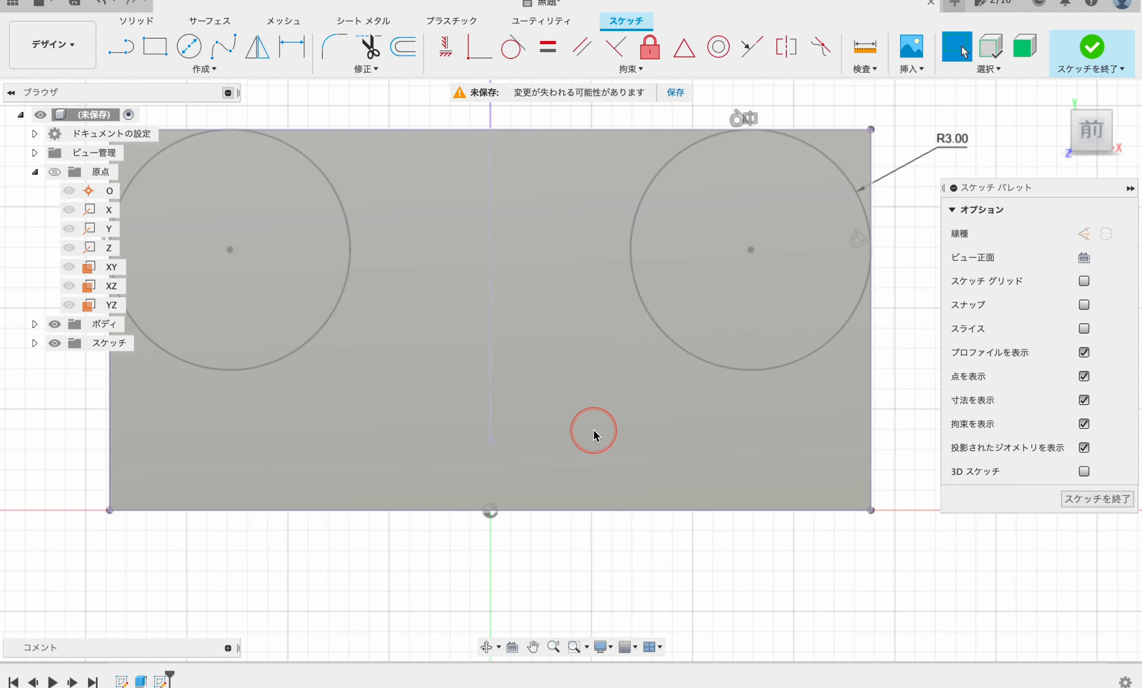
{"action": "scroll", "coordinate": [593, 430], "scroll_direction": "down", "scroll_amount": 1}
{"action": "scroll", "coordinate": [592, 428], "scroll_direction": "down", "scroll_amount": 1}
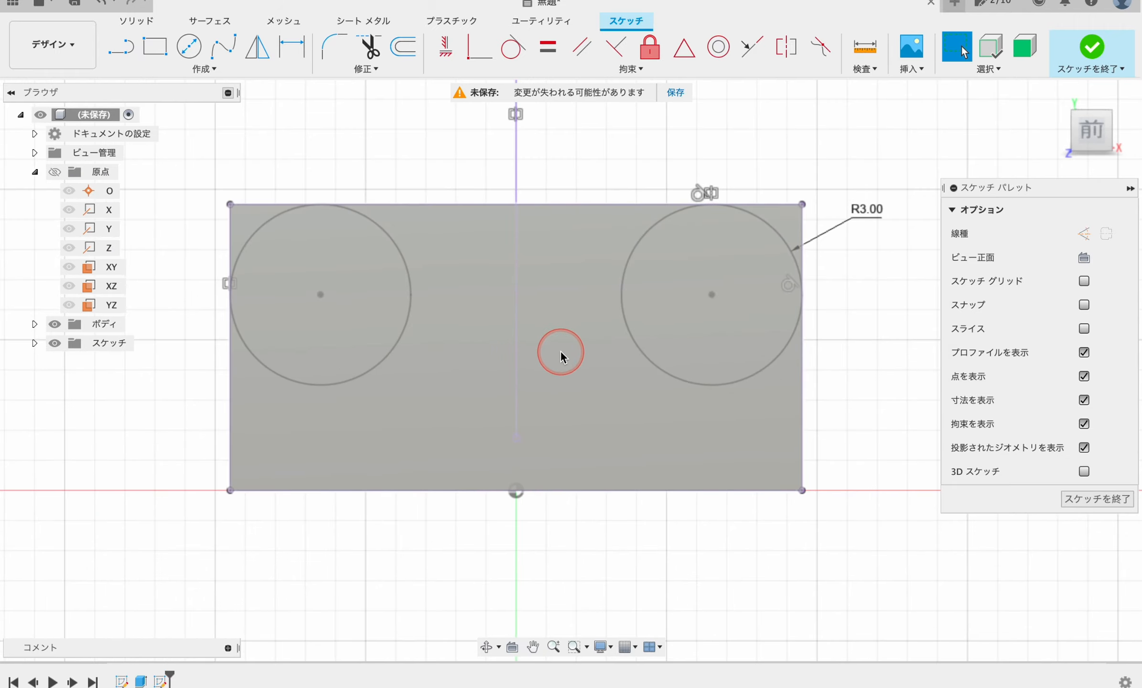
Draw a horizontal line 6.25 mm long across the Y axis, between the two circles
{"action": "left_click", "coordinate": [126, 49]}
{"action": "left_click", "coordinate": [457, 342]}
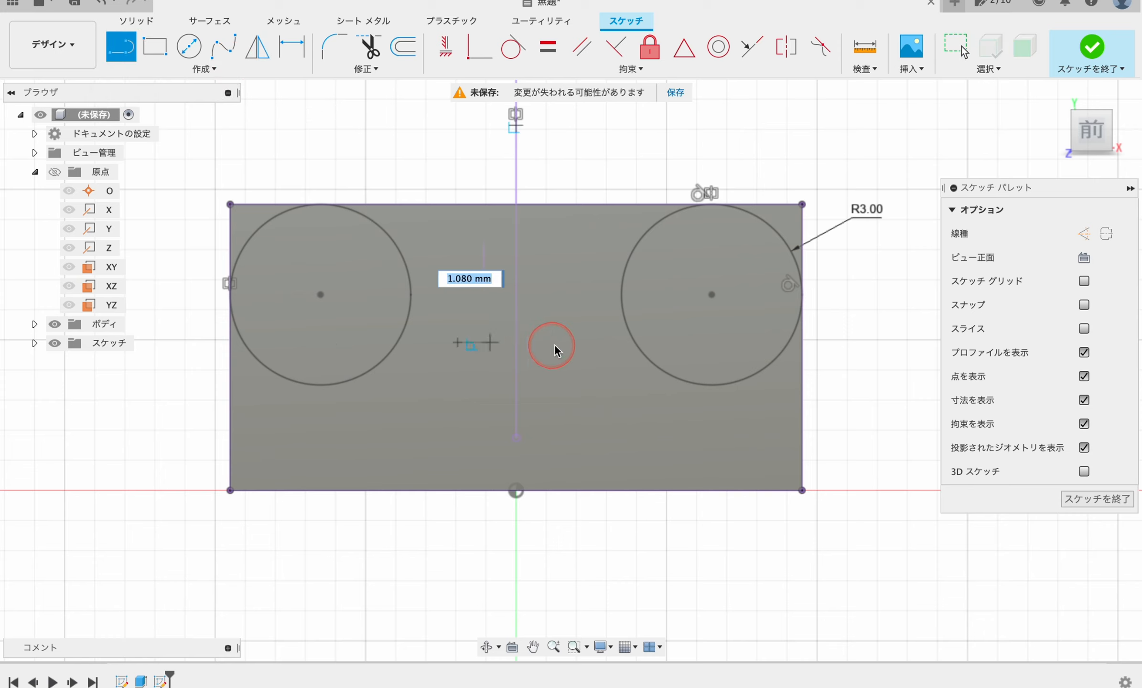
{"action": "type", "text": "6.25"}
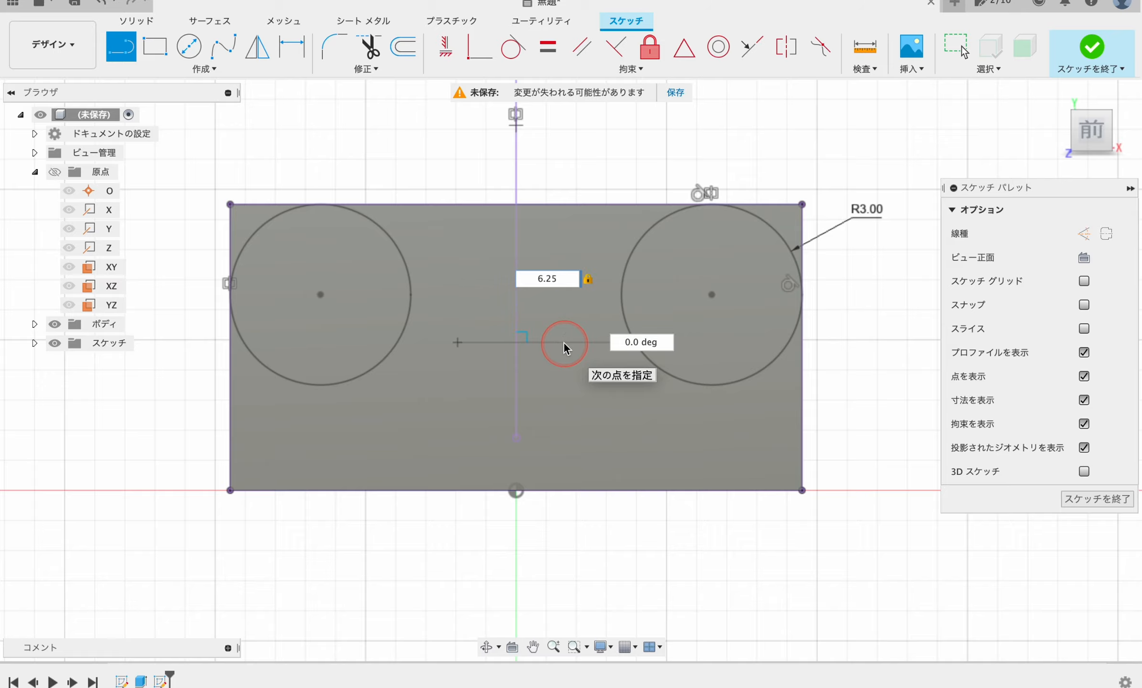
{"action": "key", "text": "Return"}
{"action": "key", "text": "Escape"}
{"action": "scroll", "coordinate": [571, 349], "scroll_direction": "up", "scroll_amount": 3}
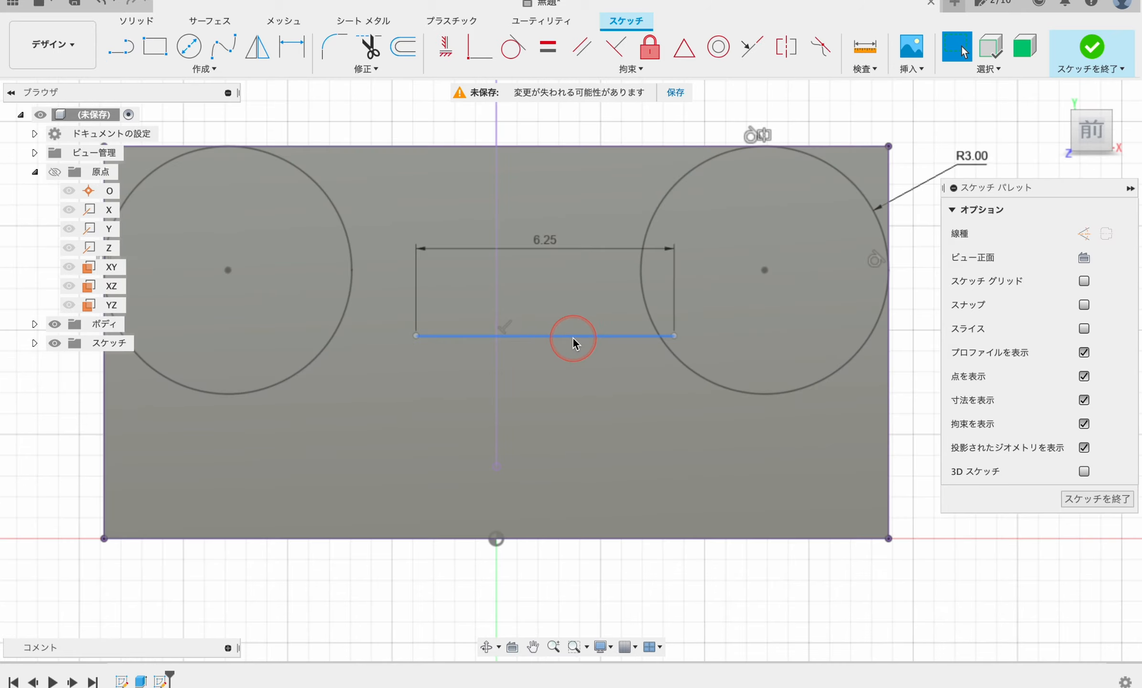
{"action": "left_click", "coordinate": [573, 342]}
{"action": "scroll", "coordinate": [592, 301], "scroll_direction": "down", "scroll_amount": 2}
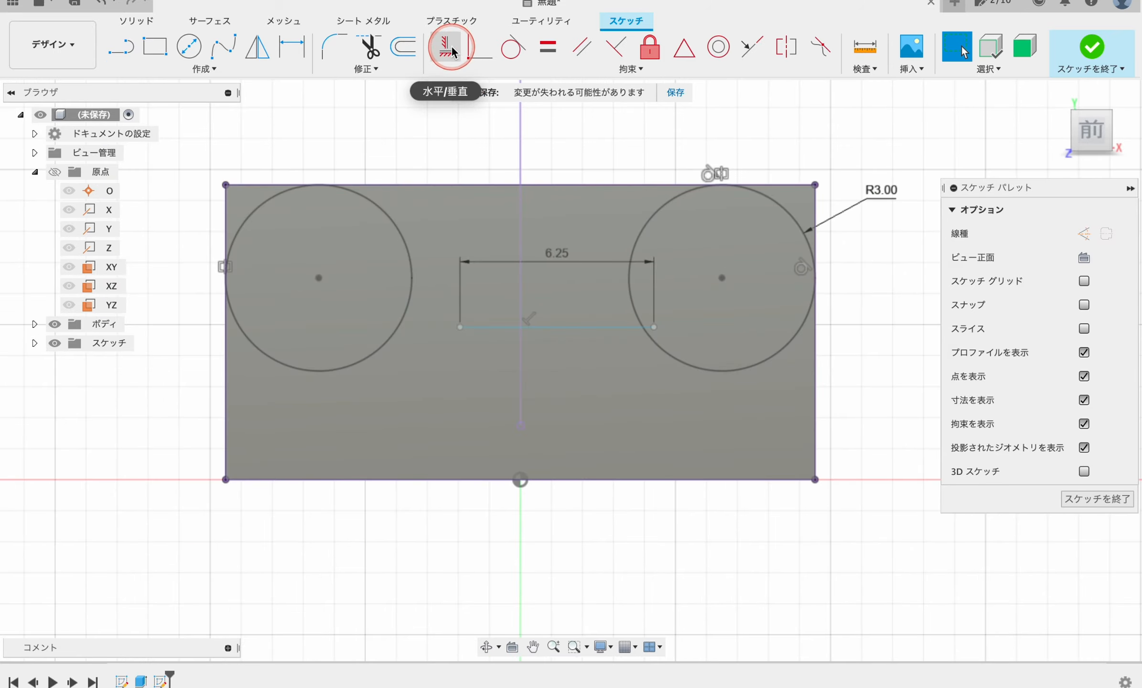
{"action": "left_click", "coordinate": [452, 51]}
{"action": "scroll", "coordinate": [595, 354], "scroll_direction": "up", "scroll_amount": 2}
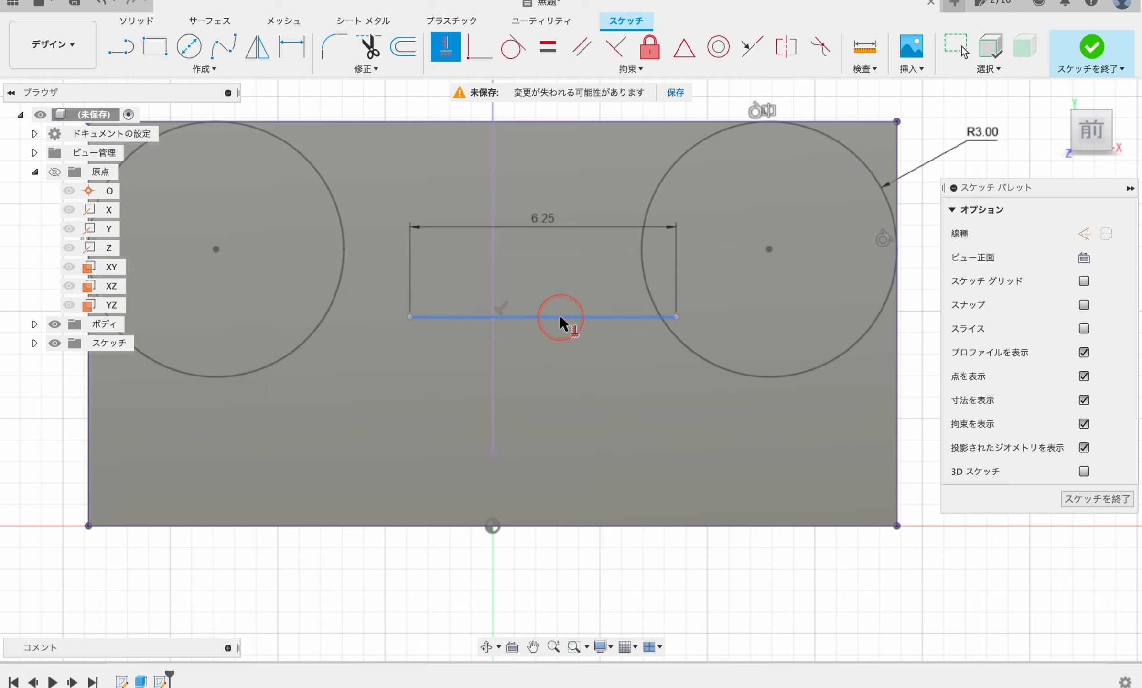
{"action": "key", "text": "Escape"}
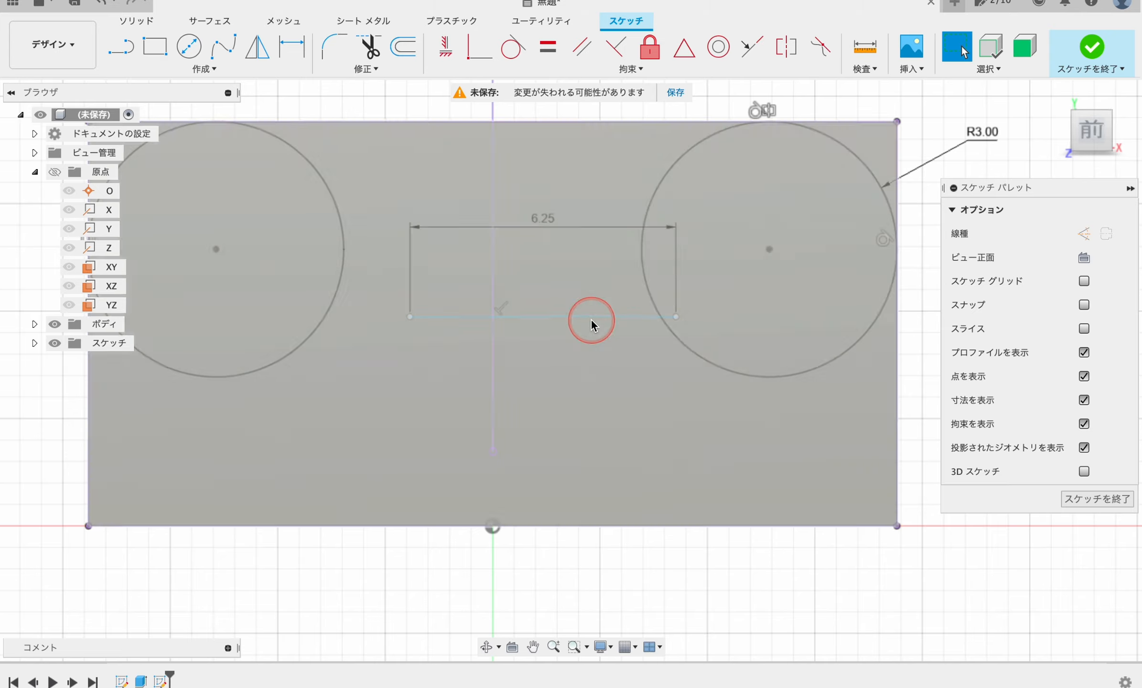
Move the line so it sits roughly centred on the Y axis and try a horizontal/vertical constraint on it
{"action": "mouse_move", "coordinate": [588, 319]}
{"action": "left_mouse_down"}
{"action": "mouse_move", "coordinate": [574, 321]}
{"action": "mouse_move", "coordinate": [554, 398]}
{"action": "mouse_move", "coordinate": [648, 347]}
{"action": "mouse_move", "coordinate": [556, 461]}
{"action": "mouse_move", "coordinate": [528, 313]}
{"action": "mouse_move", "coordinate": [538, 342]}
{"action": "mouse_move", "coordinate": [557, 340]}
{"action": "left_mouse_up"}
{"action": "left_click", "coordinate": [430, 45]}
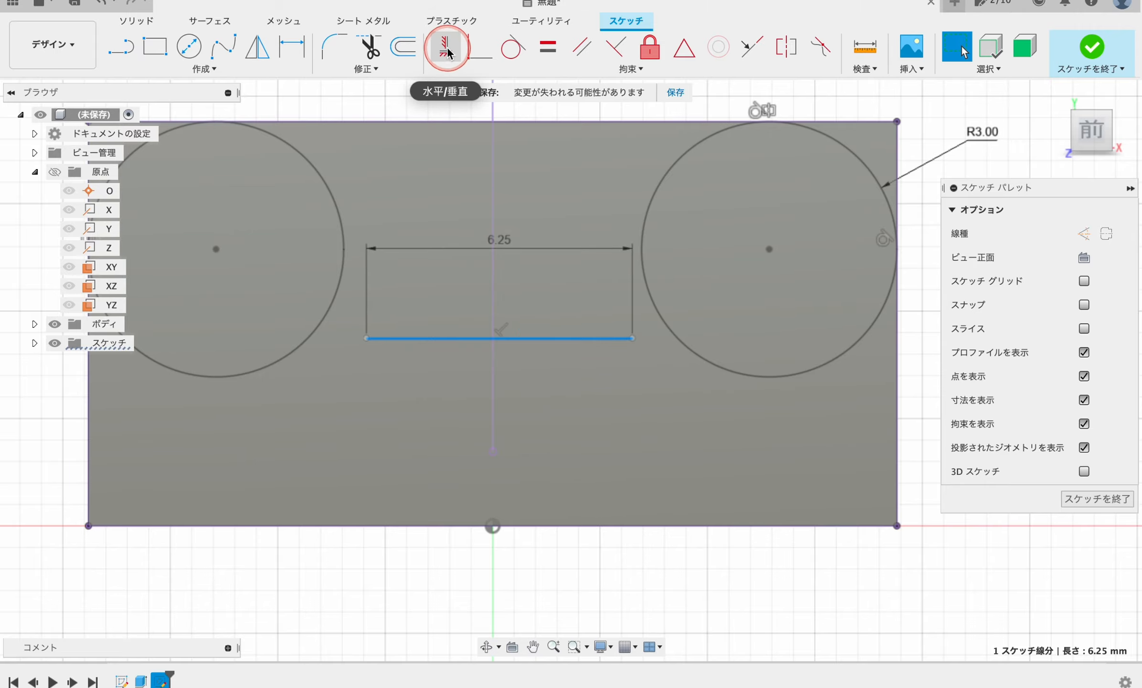
{"action": "left_click", "coordinate": [455, 373]}
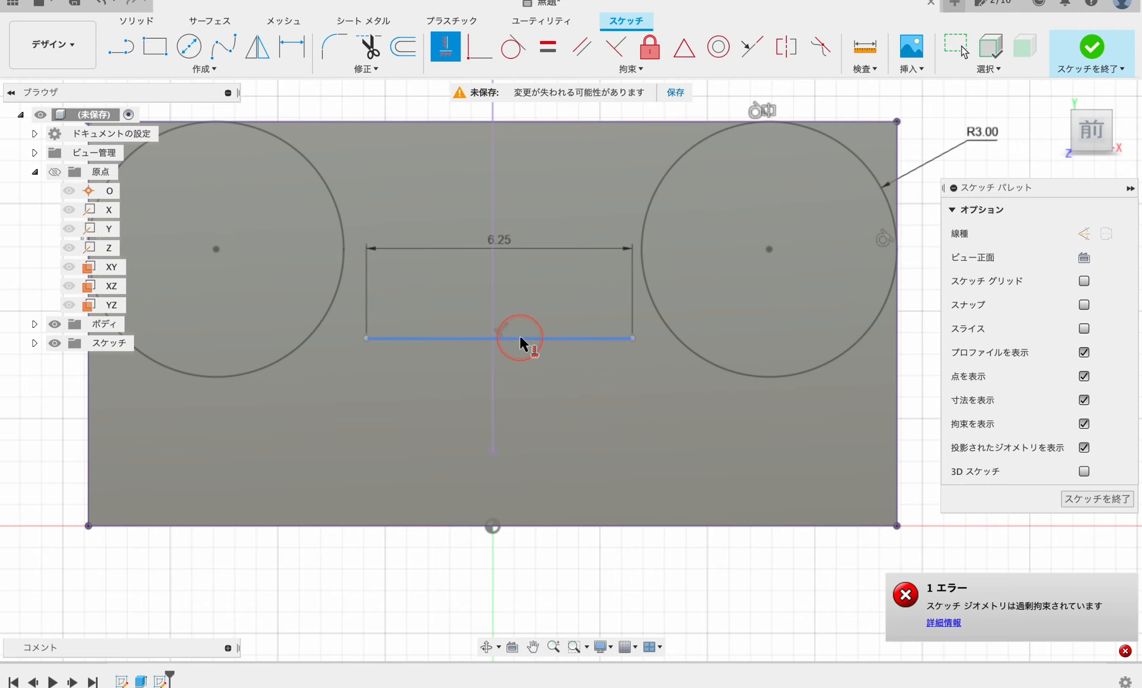
{"action": "key", "text": "Escape"}
{"action": "scroll", "coordinate": [546, 347], "scroll_direction": "down", "scroll_amount": 3}
{"action": "scroll", "coordinate": [542, 356], "scroll_direction": "up", "scroll_amount": 2}
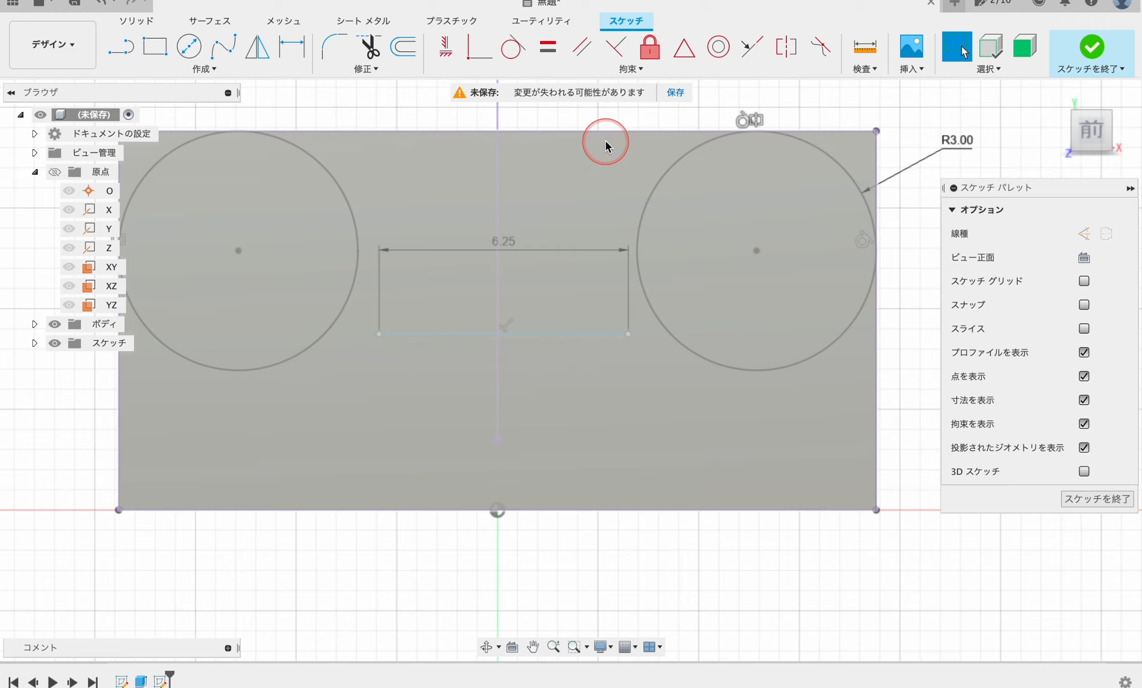
Dimension the horizontal distance from the line's left endpoint to the origin as d7/2, half the line's length
{"action": "scroll", "coordinate": [587, 134], "scroll_direction": "down", "scroll_amount": 2}
{"action": "left_click", "coordinate": [296, 53]}
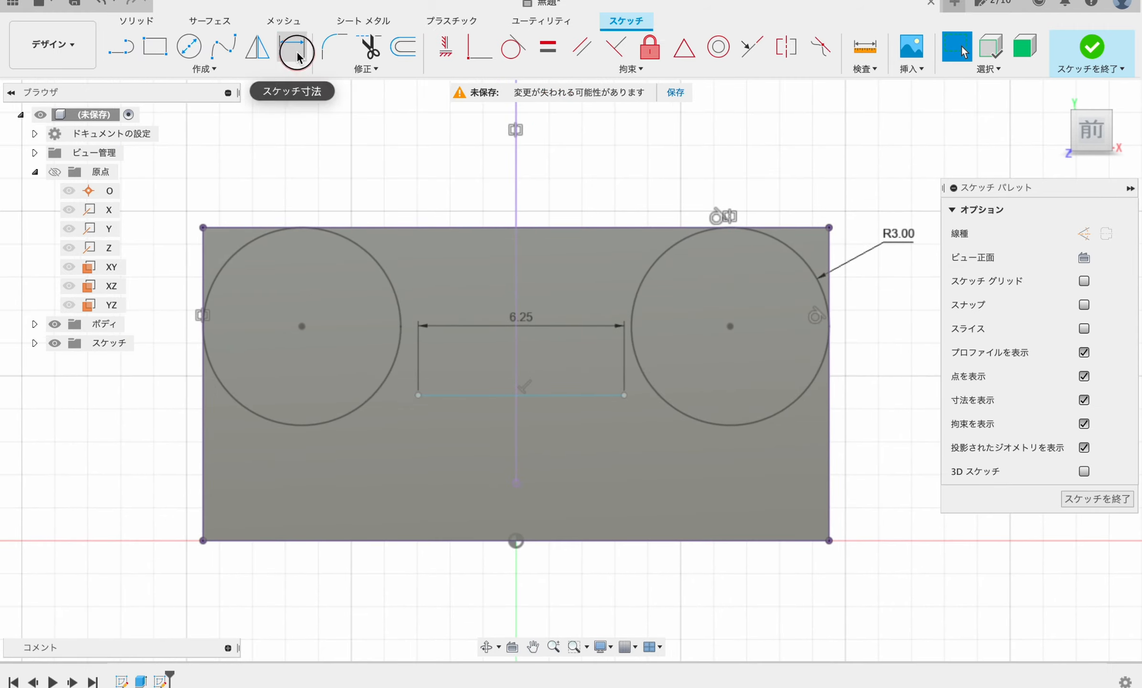
{"action": "left_click", "coordinate": [418, 396]}
{"action": "left_click", "coordinate": [515, 541]}
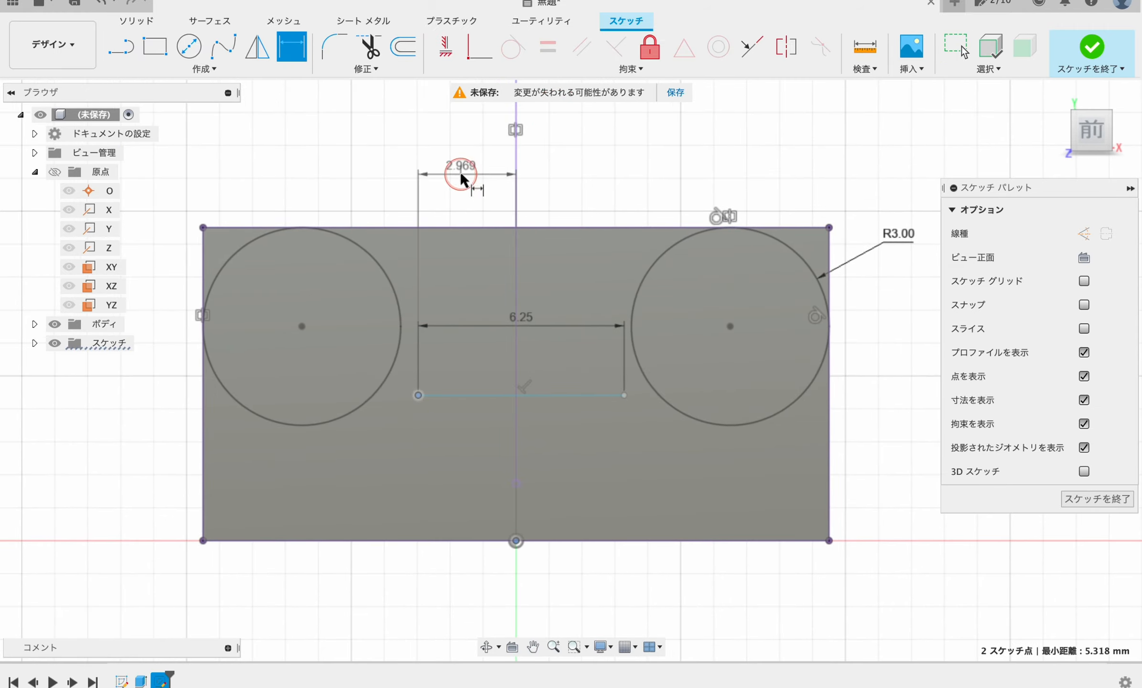
{"action": "left_click", "coordinate": [461, 179]}
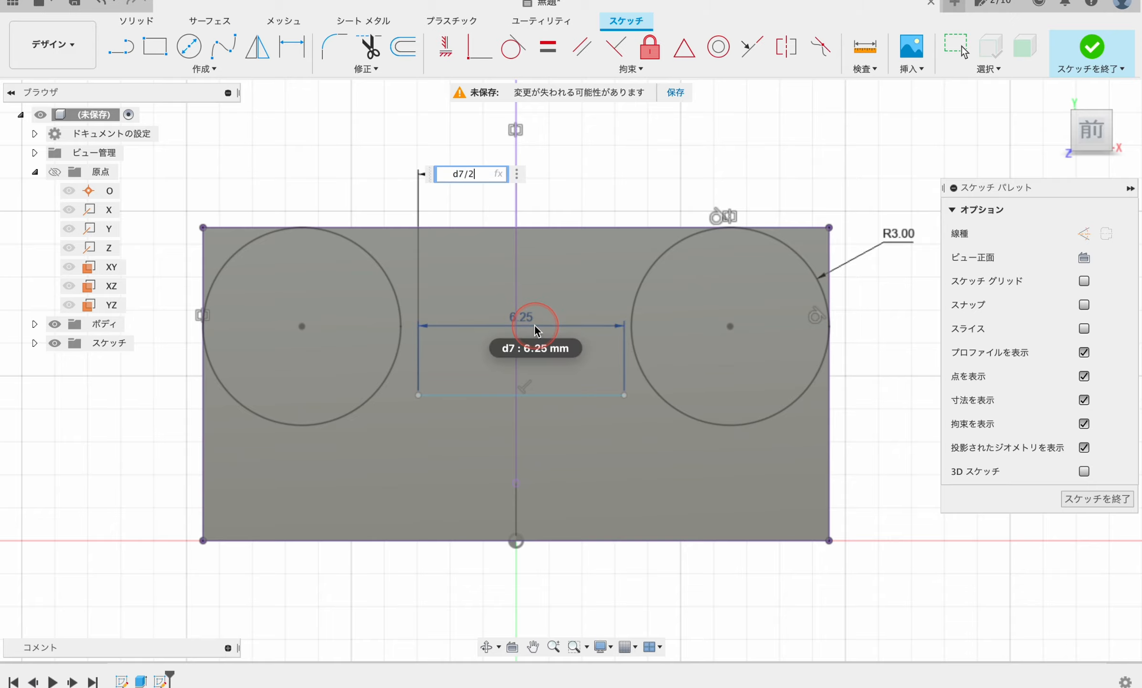
{"action": "key", "text": "Return"}
{"action": "key", "text": "Escape"}
{"action": "scroll", "coordinate": [534, 325], "scroll_direction": "down", "scroll_amount": 3}
Dimension the height of the line above the plate's lower edge at 3.9 mm
{"action": "left_click", "coordinate": [295, 50]}
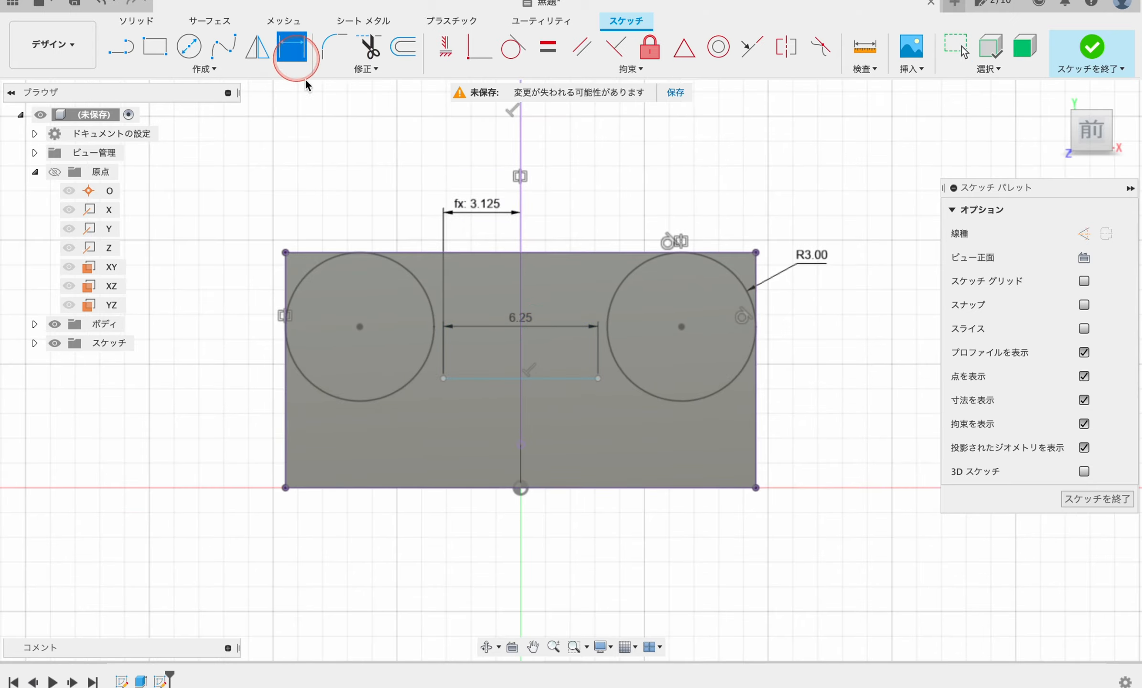
{"action": "left_click", "coordinate": [483, 380]}
{"action": "left_click", "coordinate": [219, 434]}
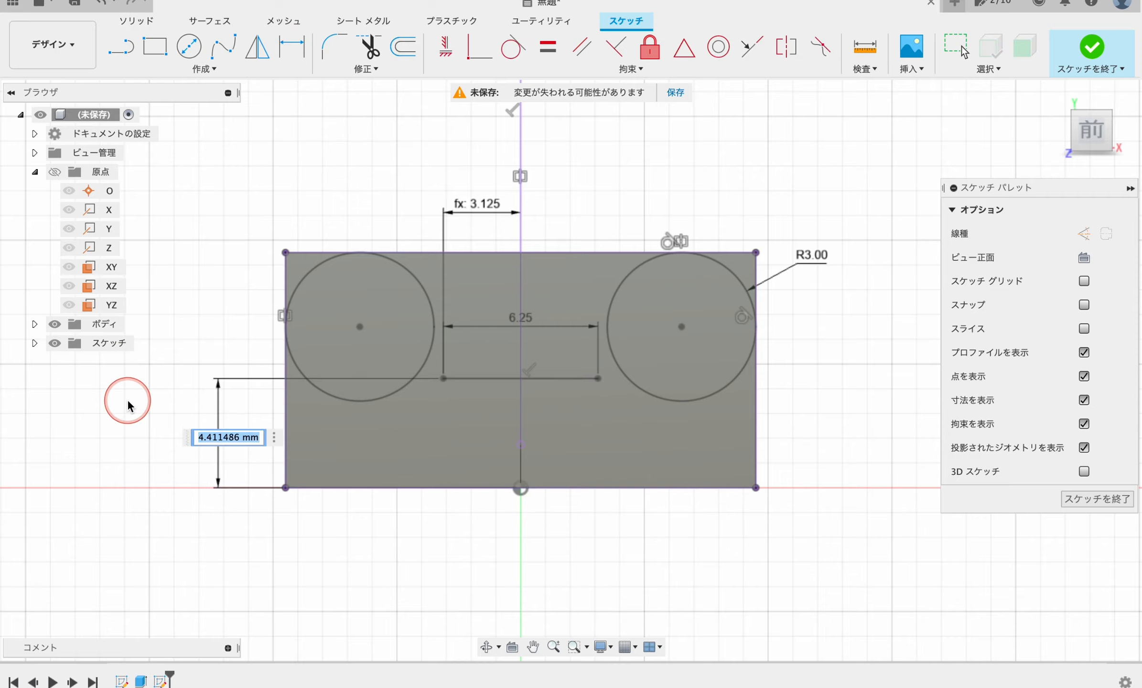
{"action": "type", "text": "3.9"}
{"action": "key", "text": "Return"}
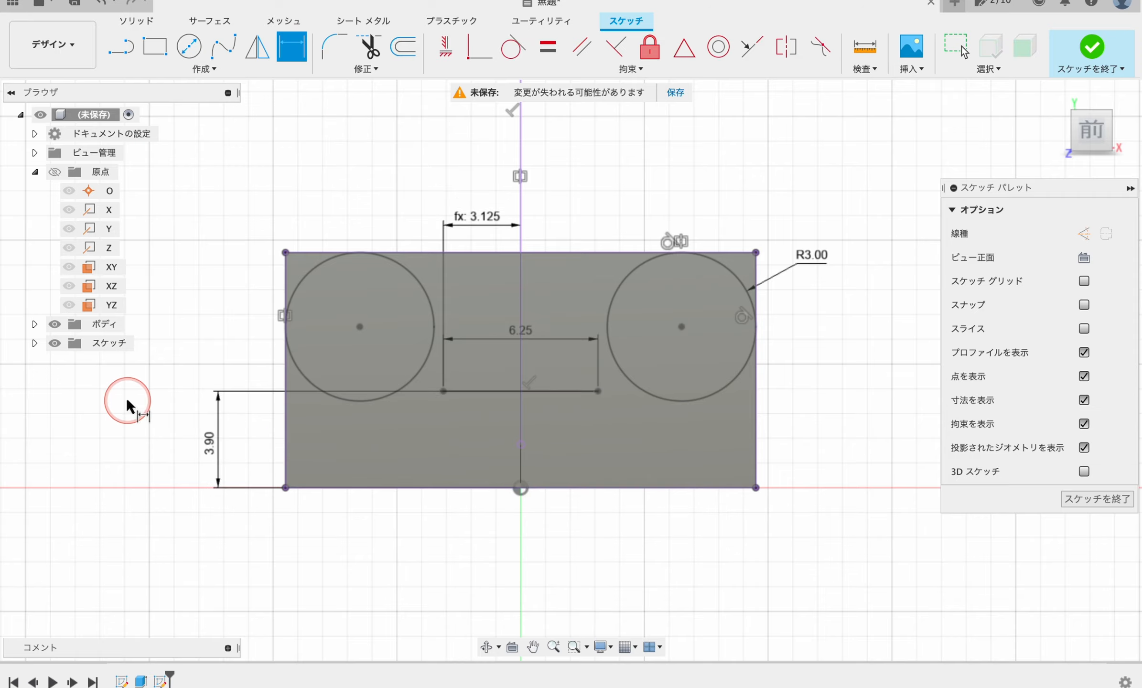
{"action": "key", "text": "Escape"}
Draw a slanted line about 7.5 mm long beside the left circle to the lower edge, and one about 5 mm to the horizontal line's left endpoint
{"action": "scroll", "coordinate": [539, 469], "scroll_direction": "up", "scroll_amount": 3}
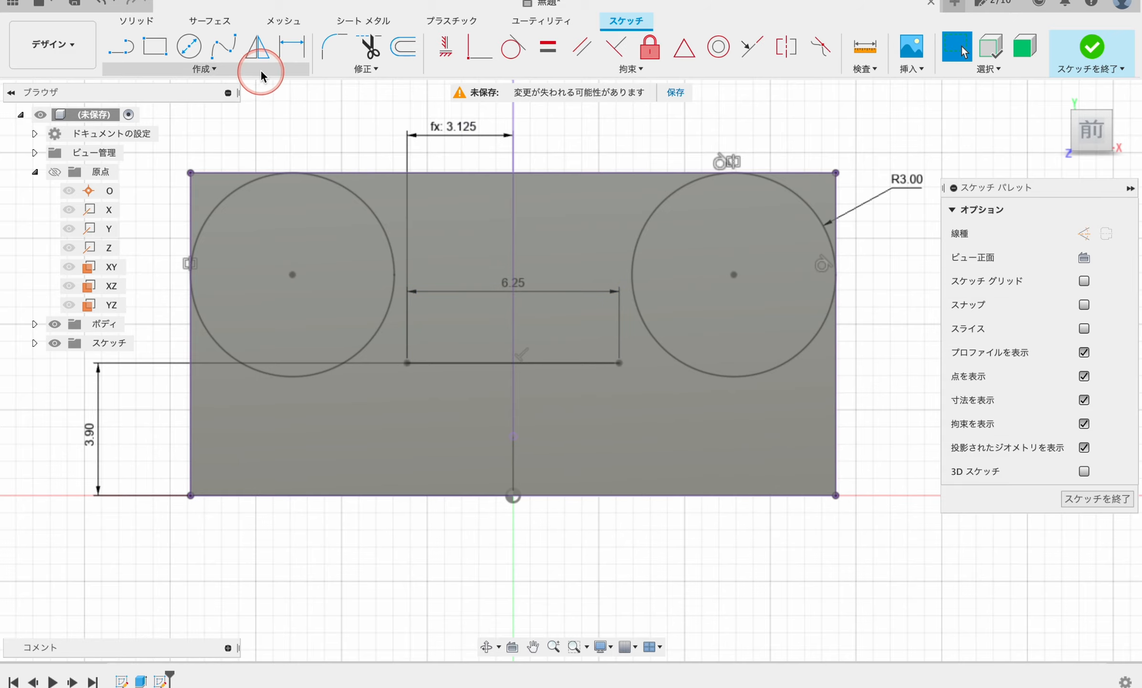
{"action": "left_click", "coordinate": [120, 47]}
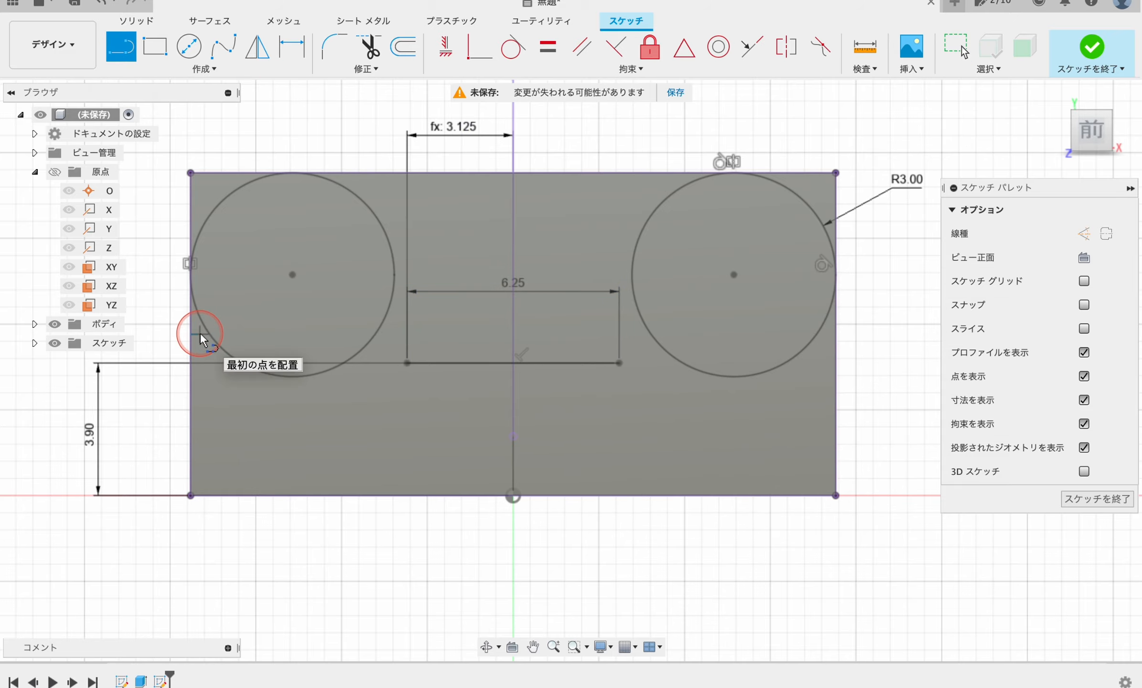
{"action": "left_click", "coordinate": [168, 302]}
{"action": "left_click", "coordinate": [319, 497]}
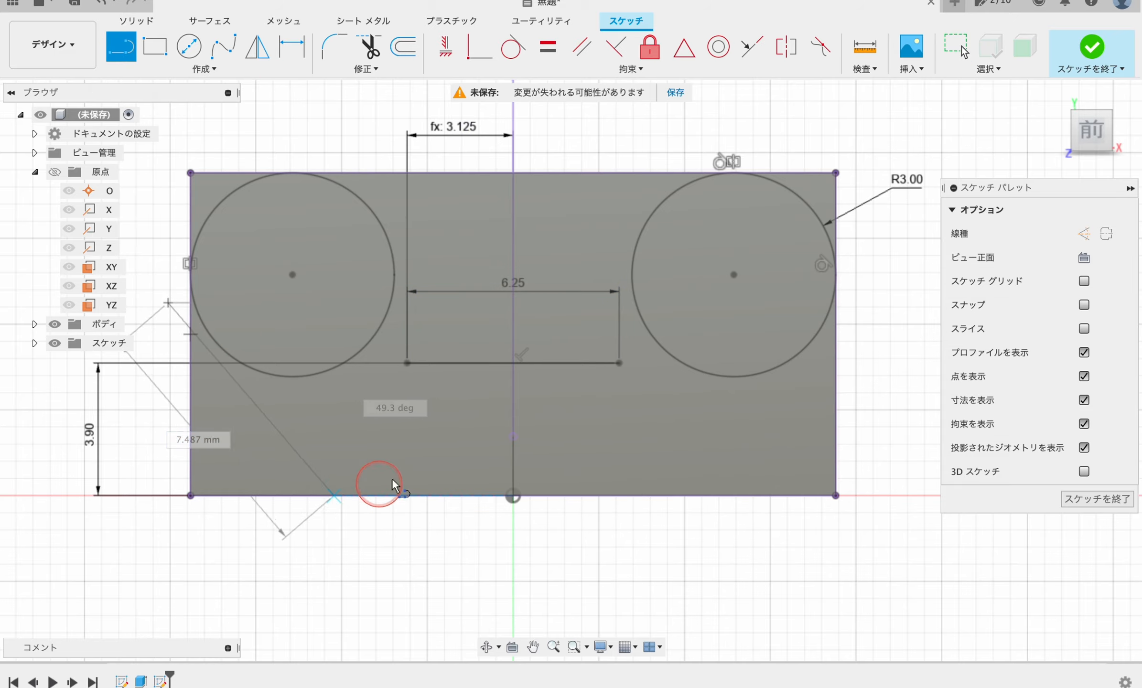
{"action": "scroll", "coordinate": [447, 322], "scroll_direction": "up", "scroll_amount": 2}
{"action": "left_click", "coordinate": [360, 164]}
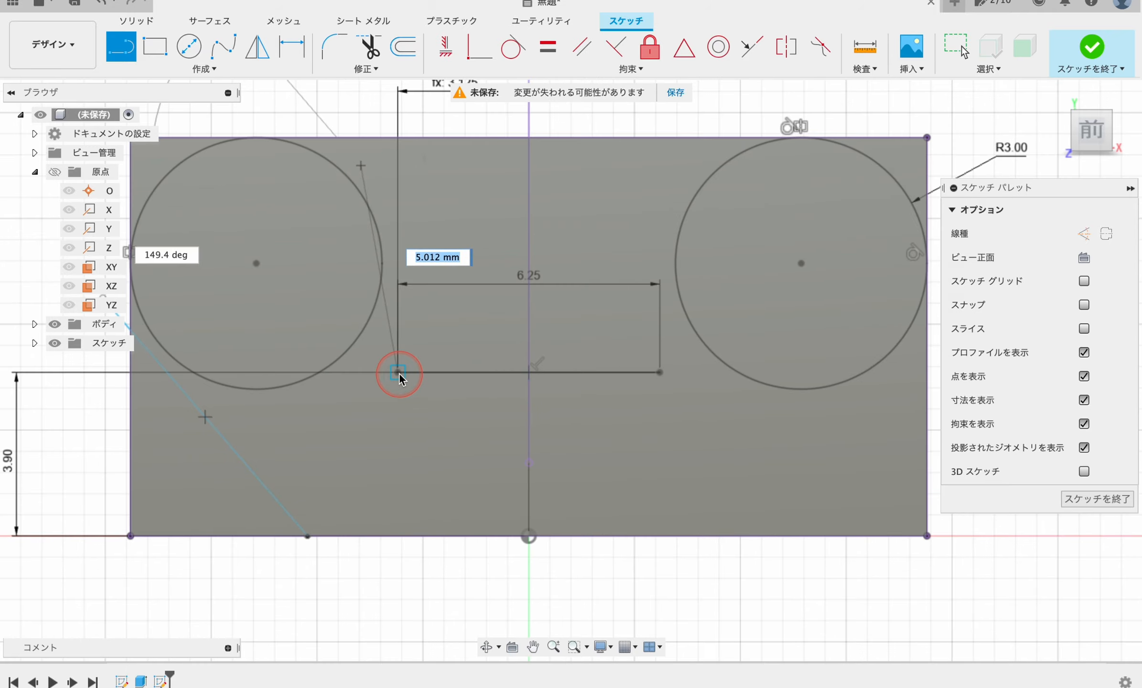
{"action": "left_click", "coordinate": [398, 372]}
{"action": "scroll", "coordinate": [459, 410], "scroll_direction": "down", "scroll_amount": 2}
{"action": "key", "text": "Escape"}
Make both slanted lines tangent to the left circle
{"action": "left_click", "coordinate": [517, 60]}
{"action": "scroll", "coordinate": [404, 240], "scroll_direction": "up", "scroll_amount": 2}
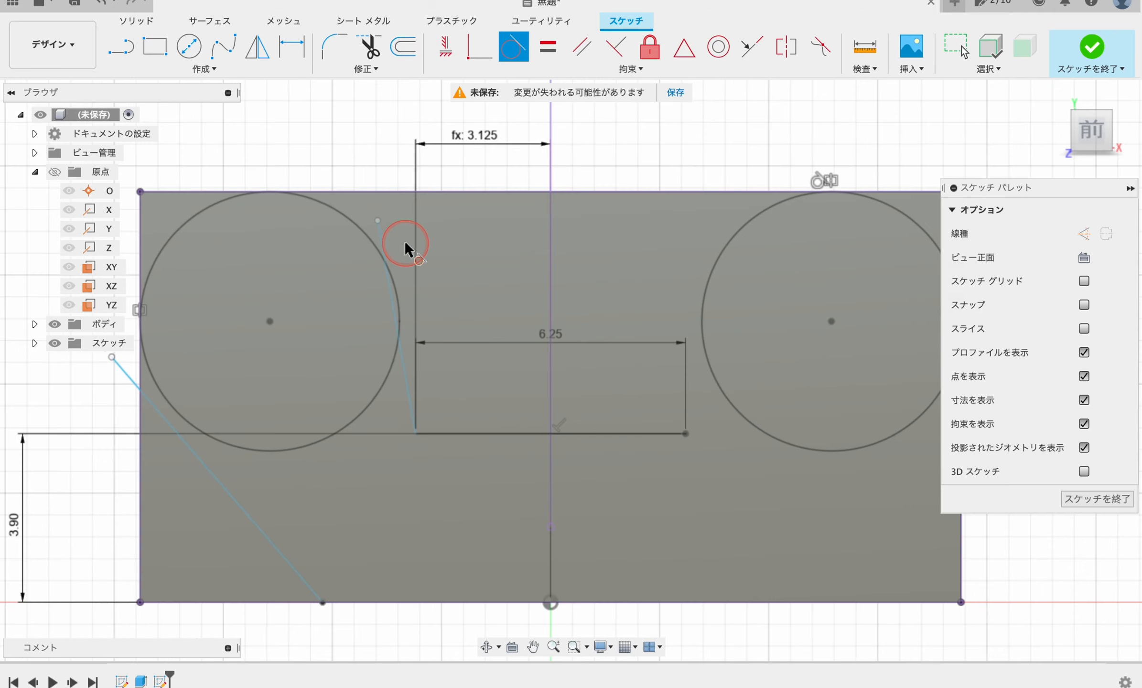
{"action": "left_click", "coordinate": [380, 232]}
{"action": "left_click", "coordinate": [398, 299]}
{"action": "left_click", "coordinate": [136, 385]}
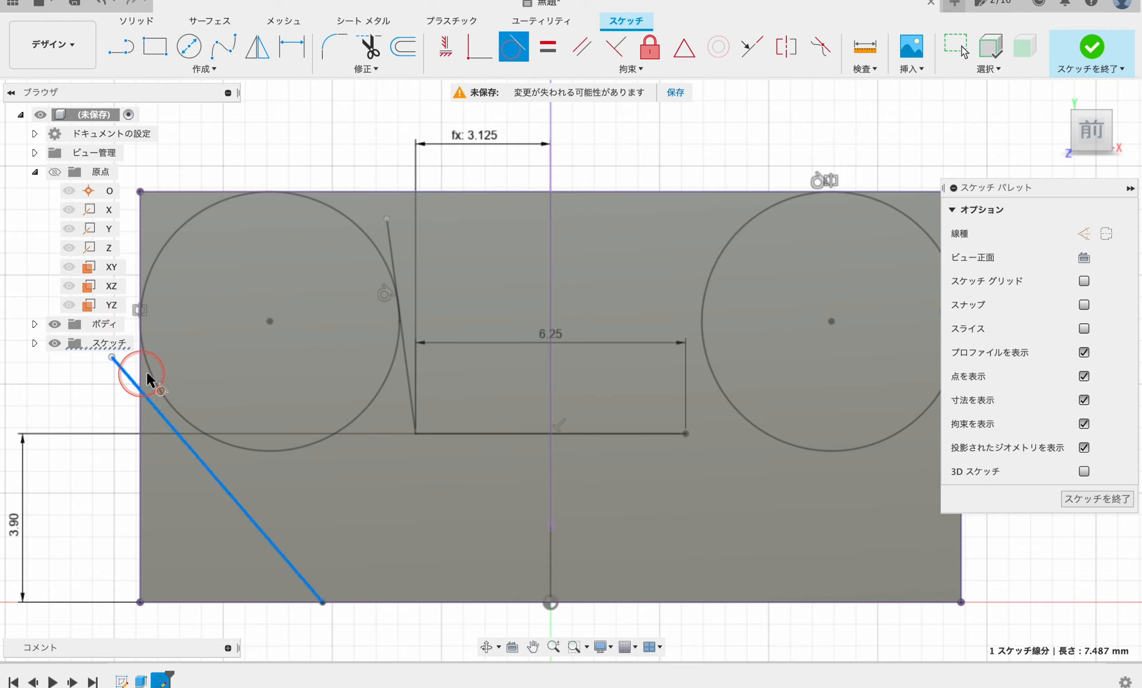
{"action": "left_click", "coordinate": [153, 377]}
{"action": "scroll", "coordinate": [358, 426], "scroll_direction": "down", "scroll_amount": 2}
{"action": "middle_click_drag", "start_coordinate": [359, 427], "coordinate": [415, 402]}
{"action": "scroll", "coordinate": [471, 415], "scroll_direction": "up", "scroll_amount": 2}
{"action": "key", "text": "Escape"}
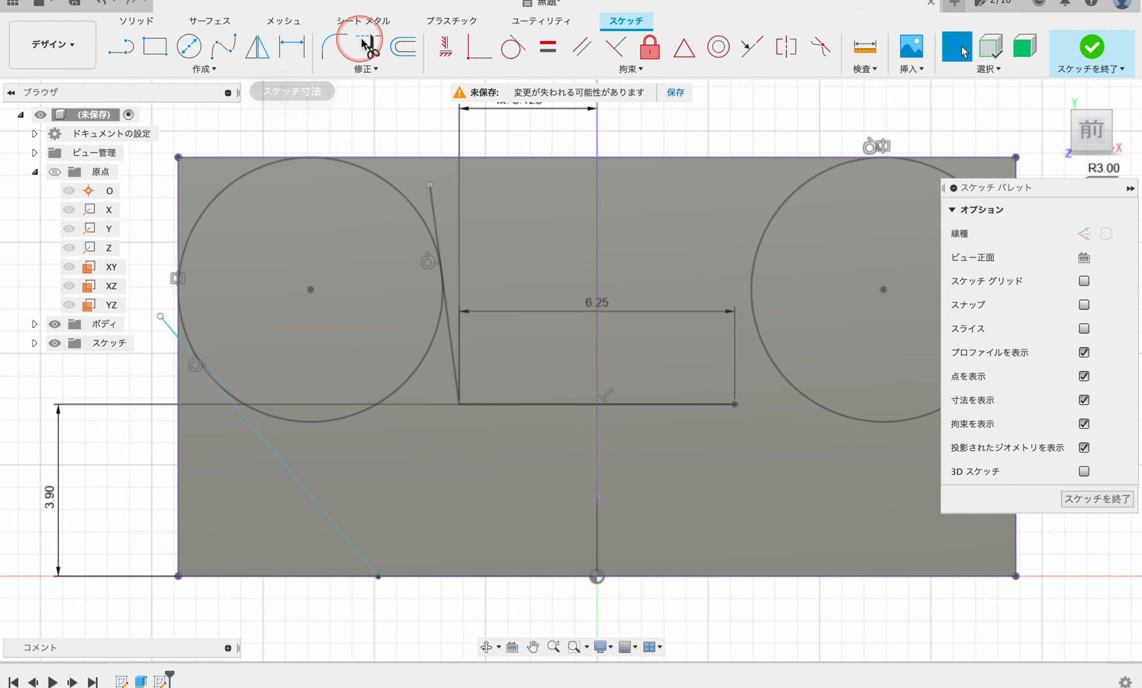
Trim the ends of the two slanted lines that extend past their tangent points on the left circle
{"action": "left_click", "coordinate": [366, 46]}
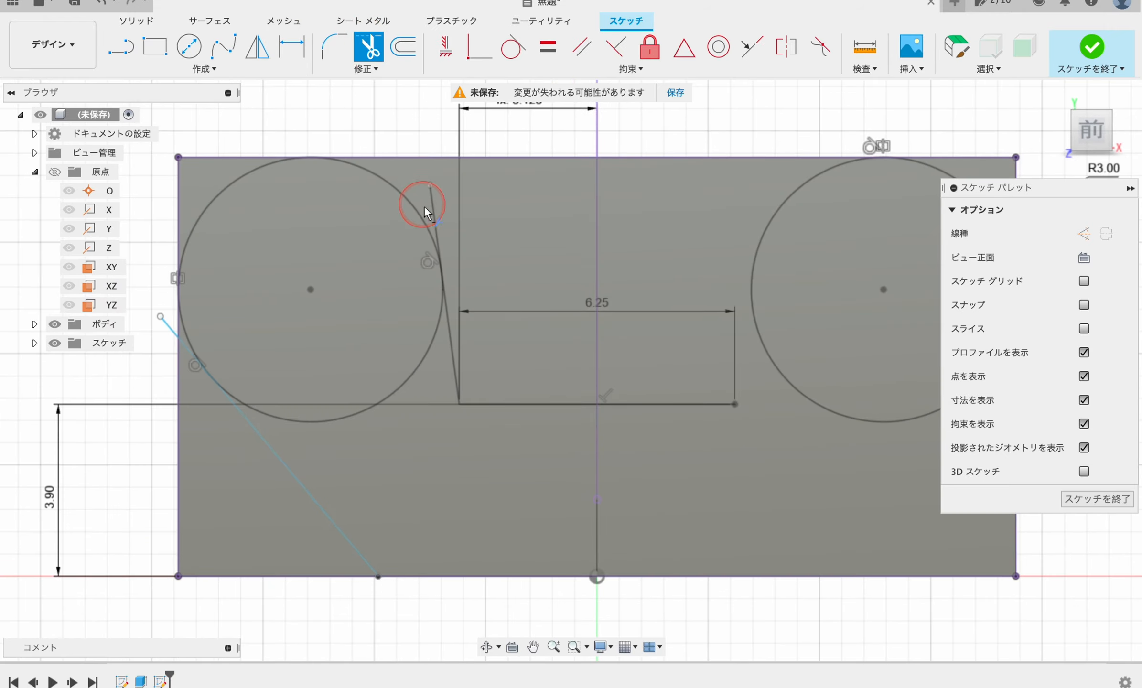
{"action": "scroll", "coordinate": [161, 335], "scroll_direction": "up", "scroll_amount": 1}
{"action": "left_click", "coordinate": [165, 313]}
{"action": "scroll", "coordinate": [186, 333], "scroll_direction": "up", "scroll_amount": 2}
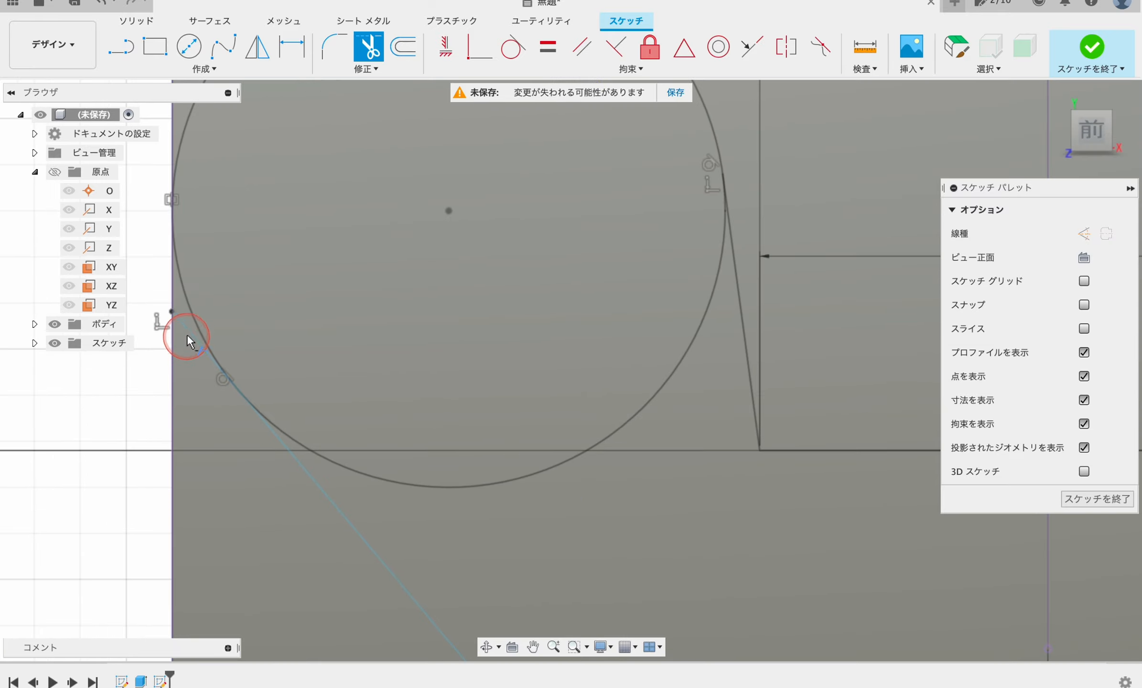
{"action": "scroll", "coordinate": [178, 369], "scroll_direction": "down", "scroll_amount": 5}
{"action": "key", "text": "Escape"}
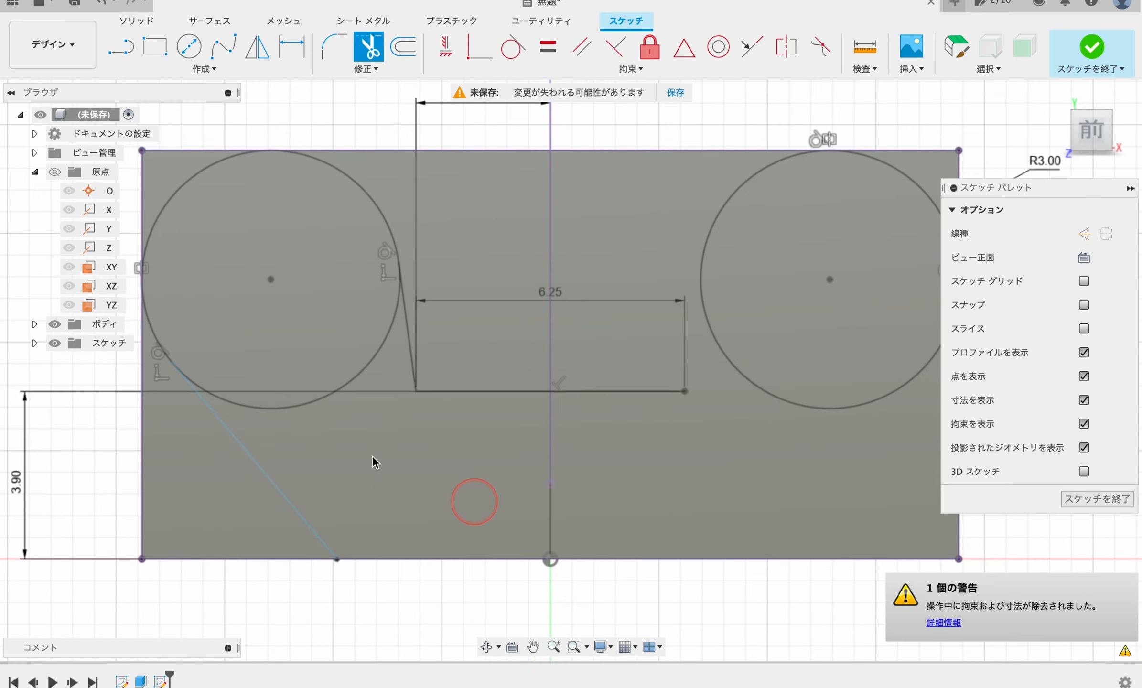
Mirror the two slanted lines about the projected Y axis
{"action": "left_click", "coordinate": [257, 46]}
{"action": "left_click", "coordinate": [403, 330]}
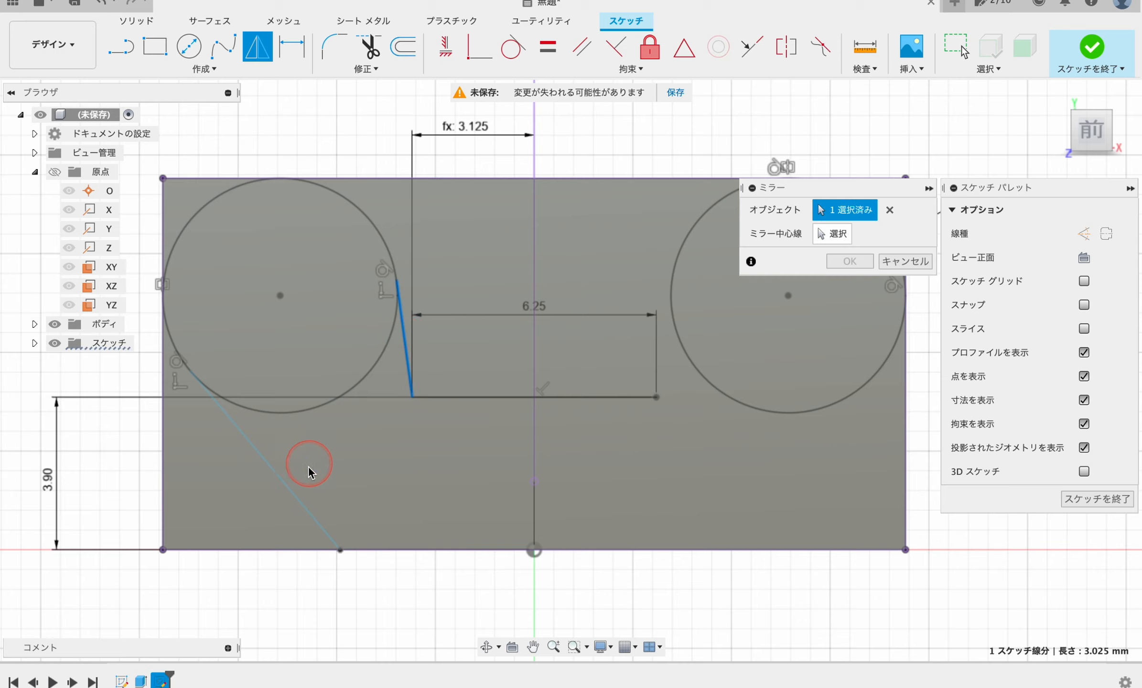
{"action": "left_click", "coordinate": [294, 499]}
{"action": "left_click", "coordinate": [750, 246]}
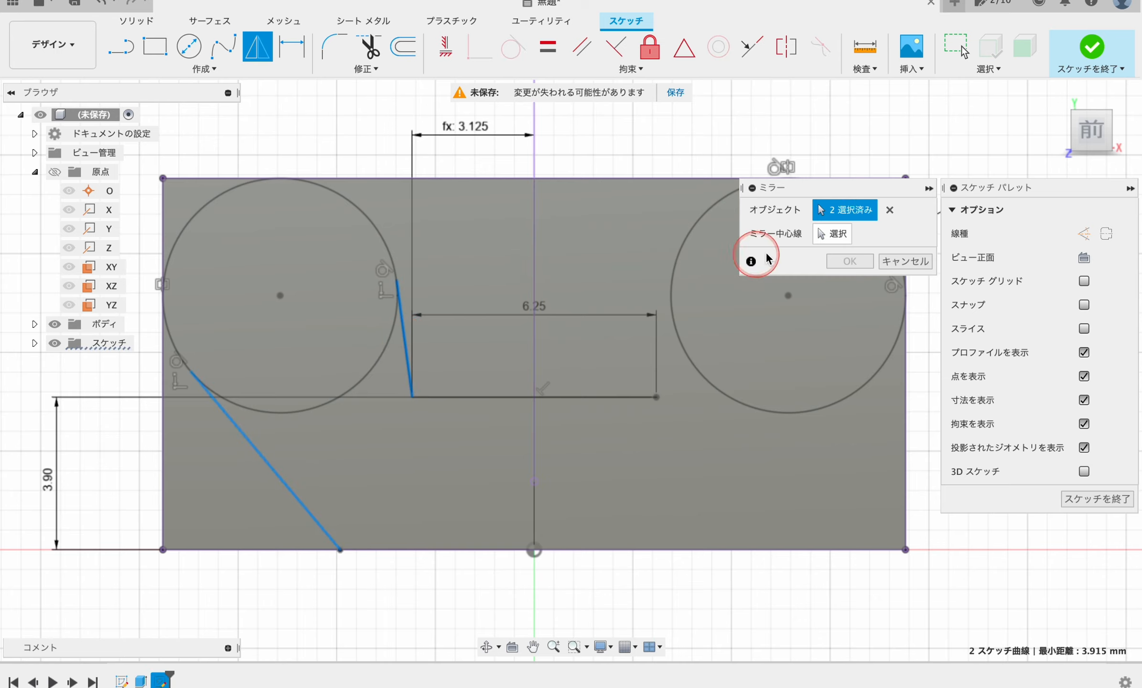
{"action": "left_click", "coordinate": [534, 258]}
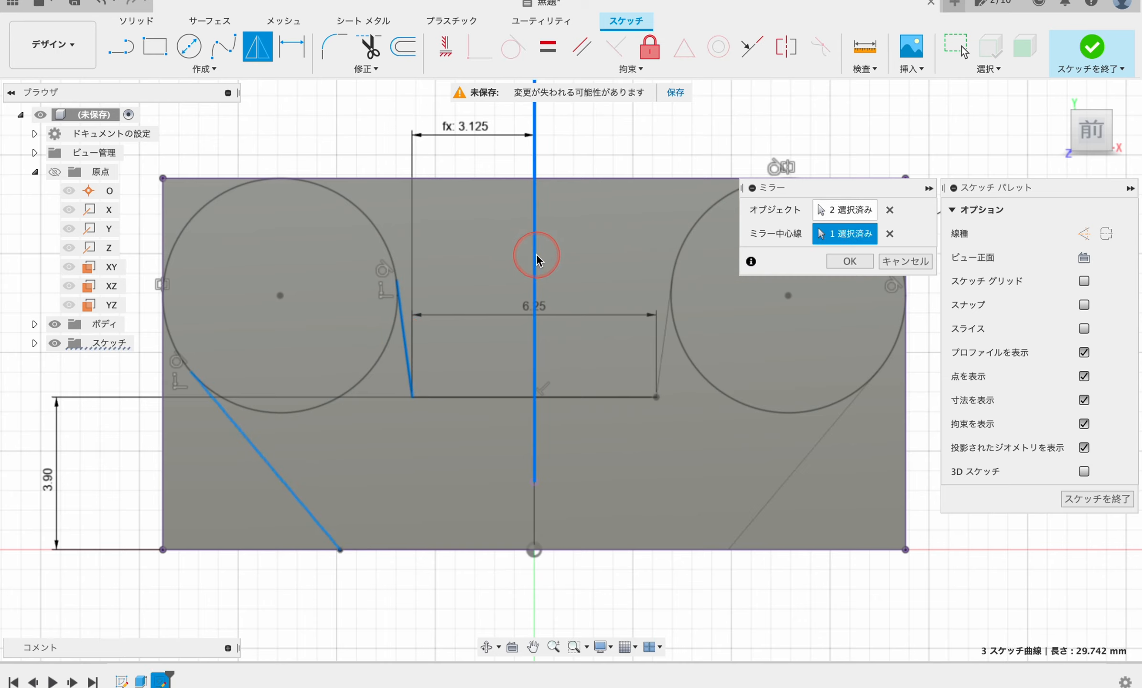
{"action": "left_click", "coordinate": [847, 258]}
Dimension the distance between the two outer slanted lines' endpoints on the lower edge at 7 mm
{"action": "scroll", "coordinate": [776, 337], "scroll_direction": "down", "scroll_amount": 3}
{"action": "mouse_move", "coordinate": [654, 386]}
{"action": "middle_mouse_down"}
{"action": "mouse_move", "coordinate": [597, 357]}
{"action": "mouse_move", "coordinate": [575, 328]}
{"action": "middle_mouse_up"}
{"action": "left_click", "coordinate": [285, 44]}
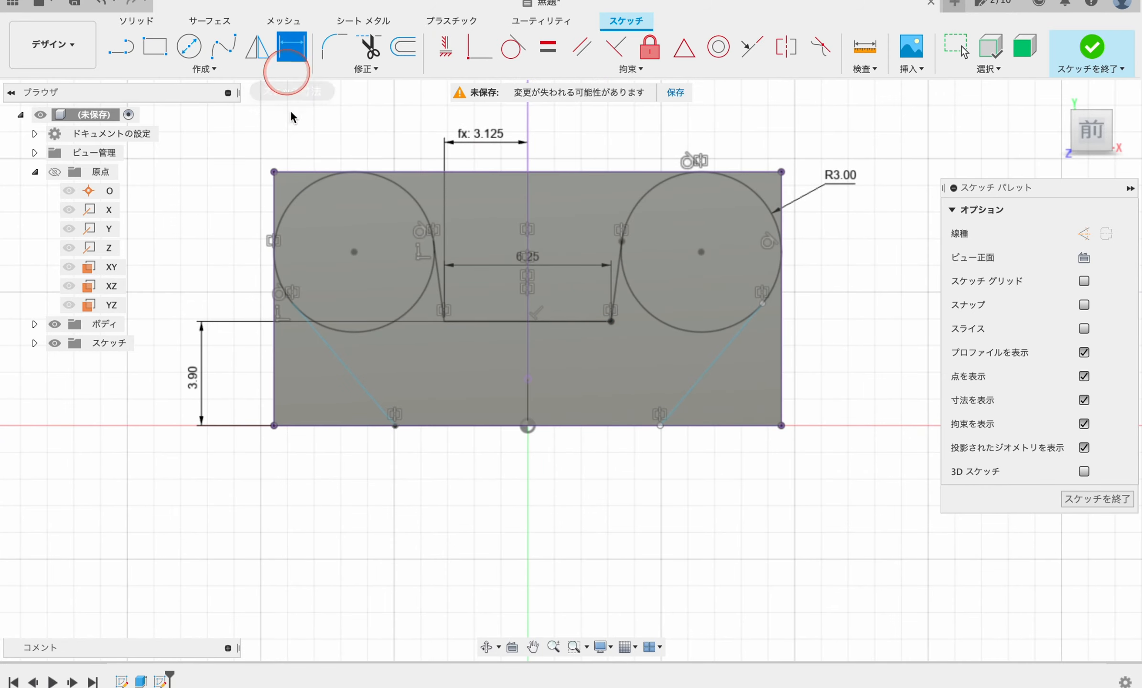
{"action": "left_click", "coordinate": [395, 425]}
{"action": "left_click", "coordinate": [660, 425]}
{"action": "left_click", "coordinate": [528, 492]}
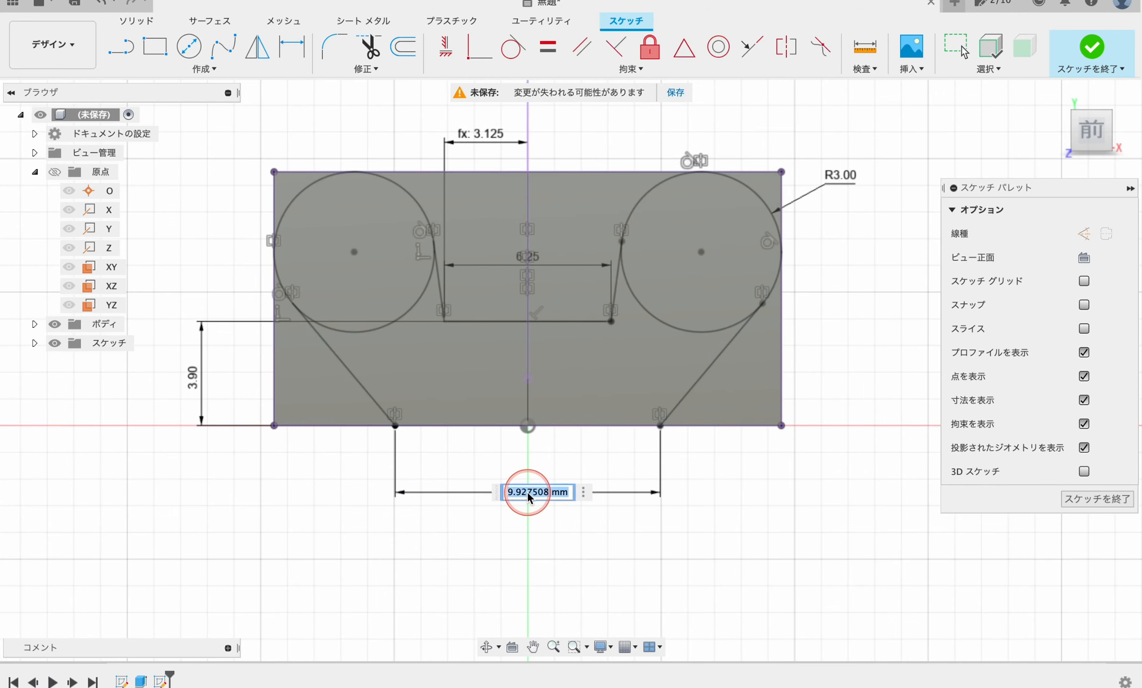
{"action": "type", "text": "7"}
{"action": "key", "text": "Return"}
{"action": "middle_click_drag", "start_coordinate": [746, 500], "coordinate": [768, 537]}
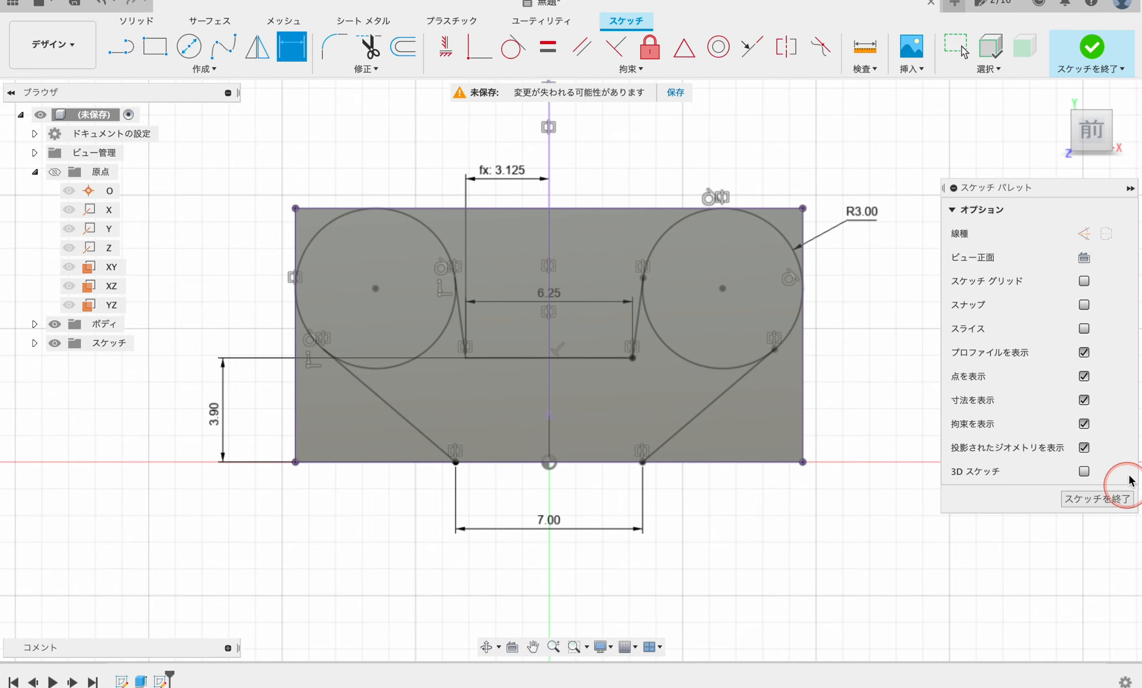
{"action": "scroll", "coordinate": [729, 525], "scroll_direction": "up", "scroll_amount": 3}
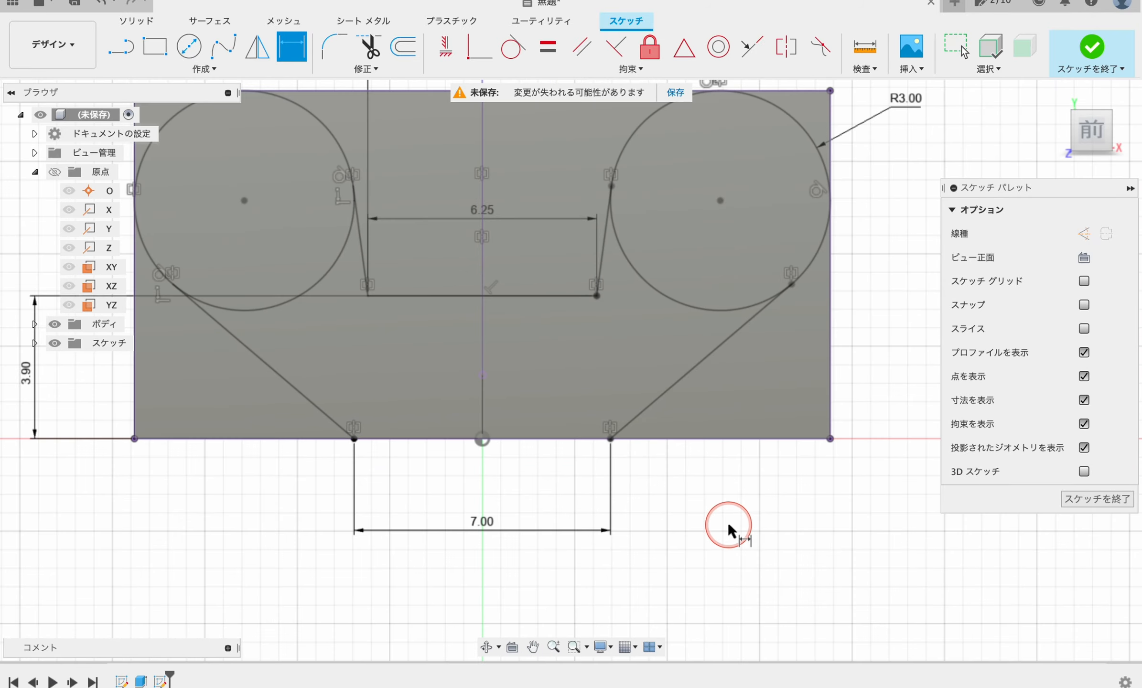
{"action": "scroll", "coordinate": [776, 539], "scroll_direction": "down", "scroll_amount": 3}
{"action": "middle_click_drag", "start_coordinate": [777, 534], "coordinate": [717, 555], "text": "shift"}
{"action": "scroll", "coordinate": [571, 387], "scroll_direction": "up", "scroll_amount": 5}
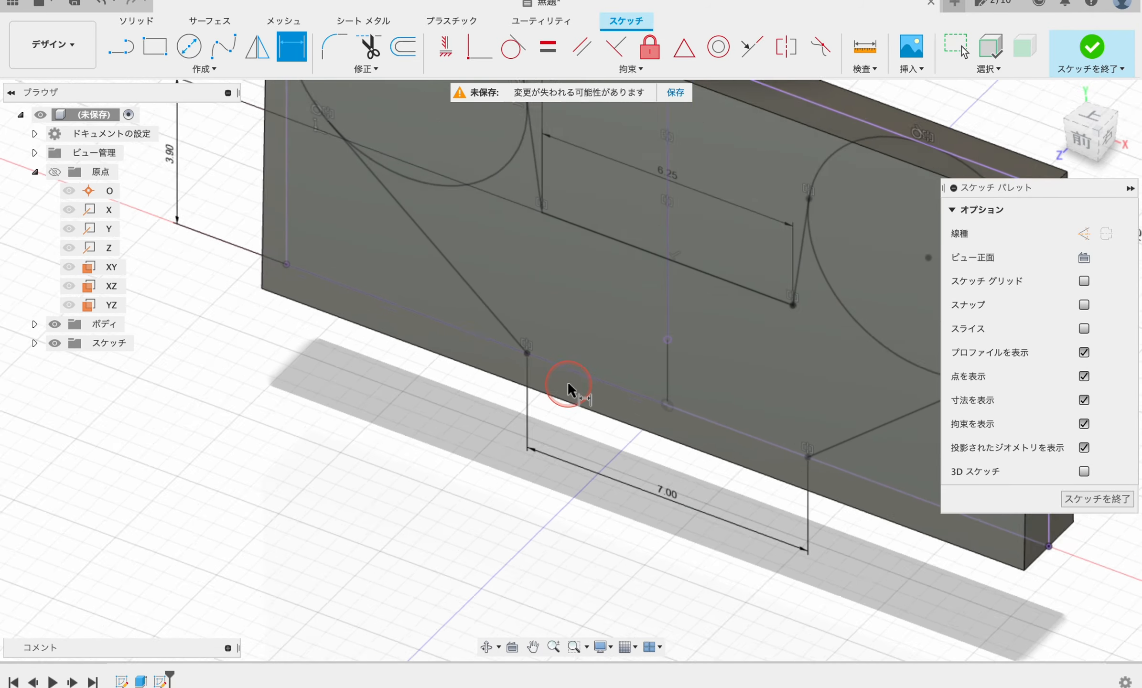
{"action": "scroll", "coordinate": [767, 477], "scroll_direction": "down", "scroll_amount": 4}
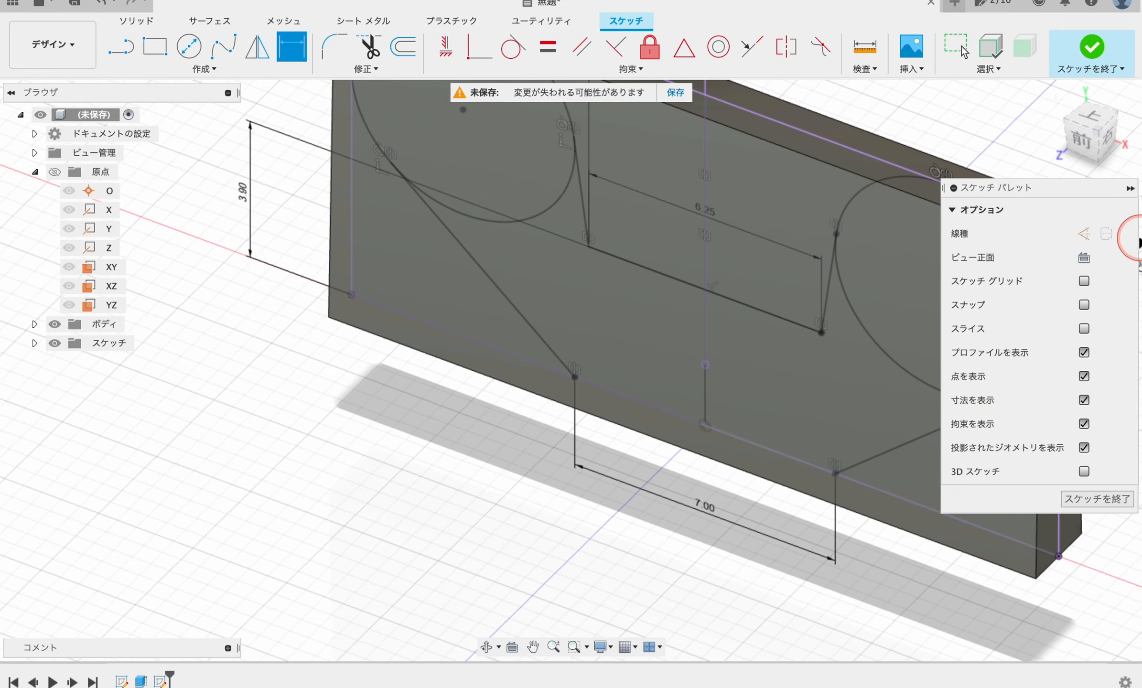
{"action": "left_click", "coordinate": [1084, 258]}
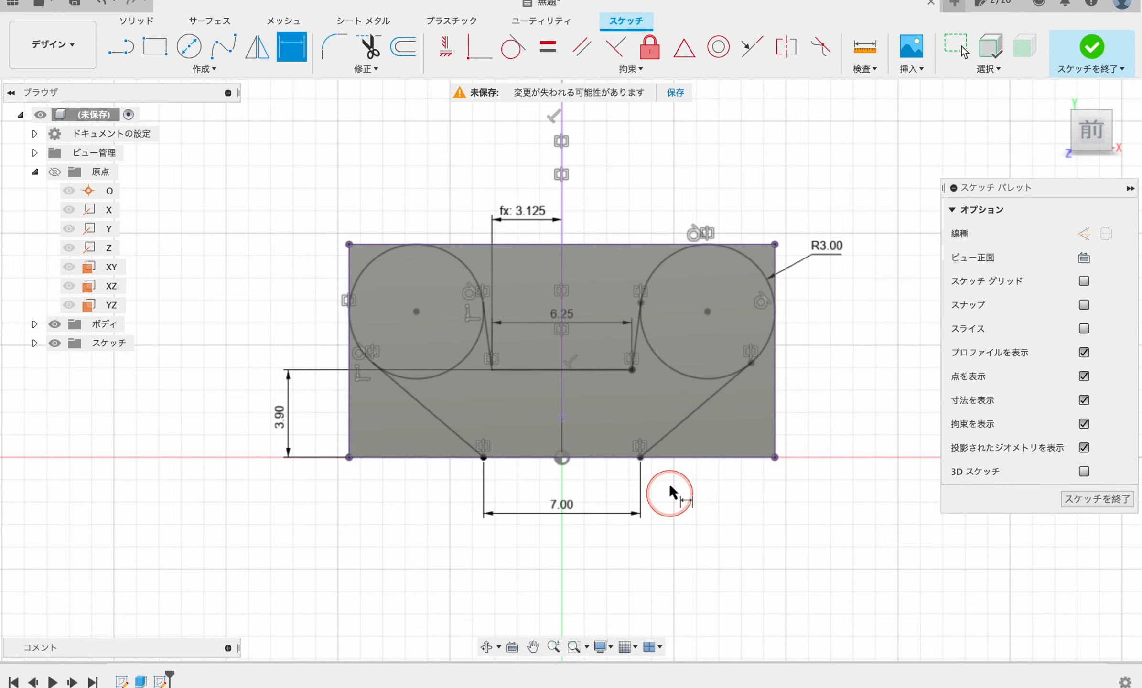
Reposition the 6.25 mm dimension above the plate, shift the circle's radius label, and hide the sketch's projected geometry
{"action": "scroll", "coordinate": [642, 385], "scroll_direction": "up", "scroll_amount": 2}
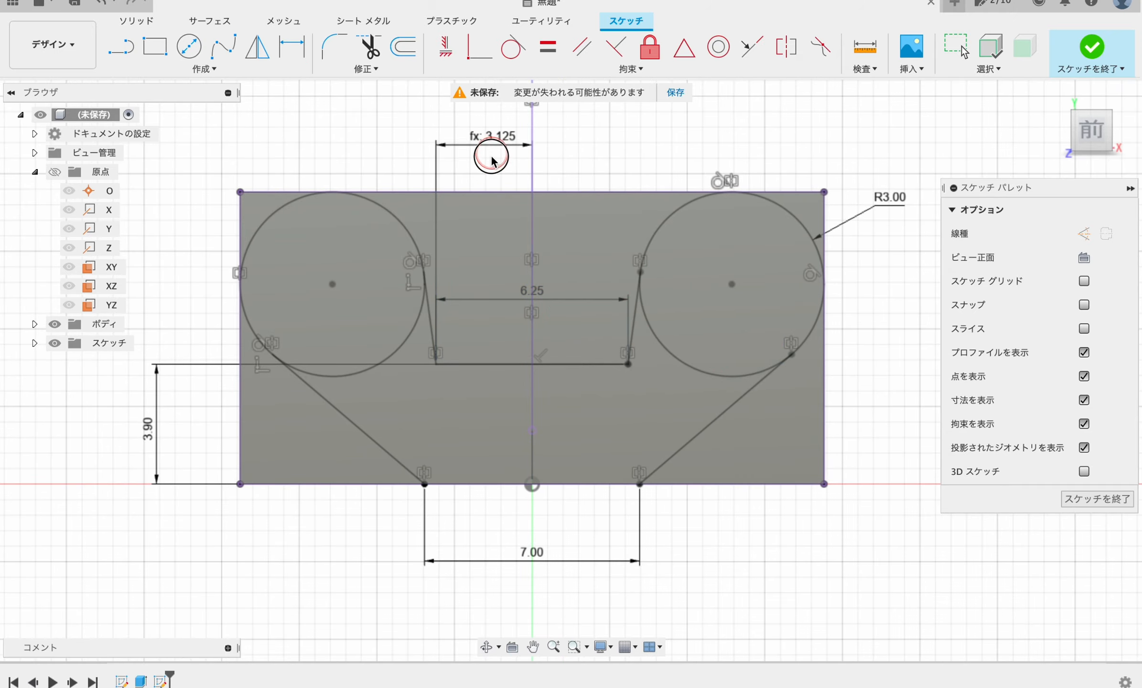
{"action": "left_click_drag", "start_coordinate": [532, 289], "coordinate": [528, 114]}
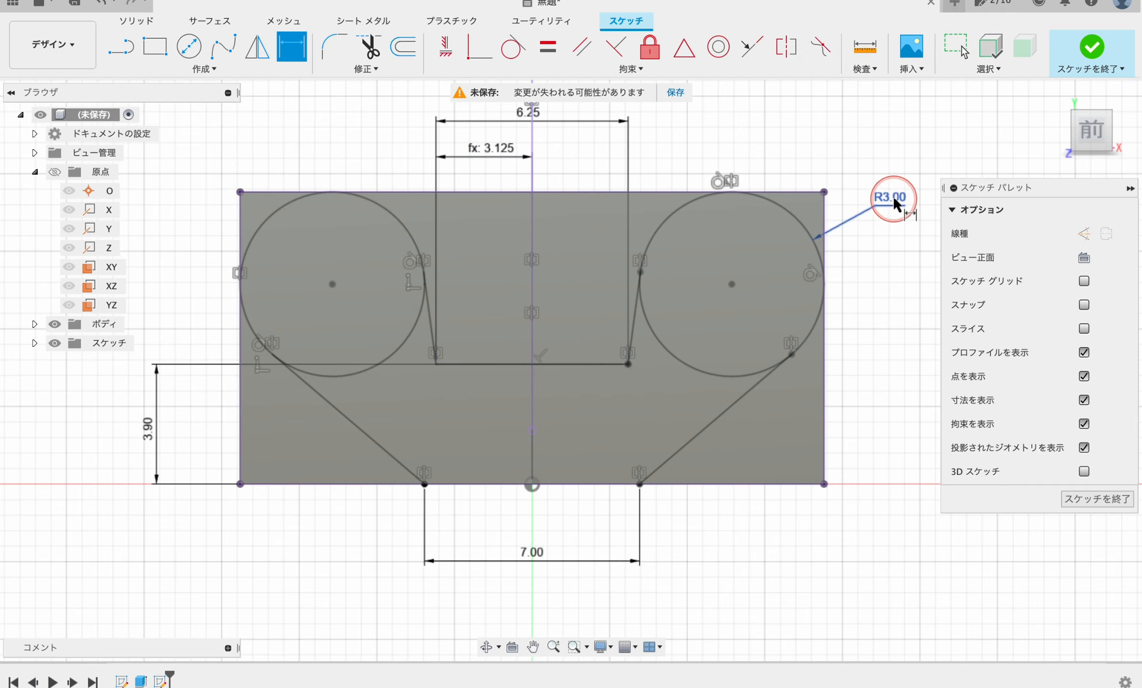
{"action": "left_click_drag", "start_coordinate": [894, 203], "coordinate": [883, 223]}
{"action": "left_click", "coordinate": [1083, 448]}
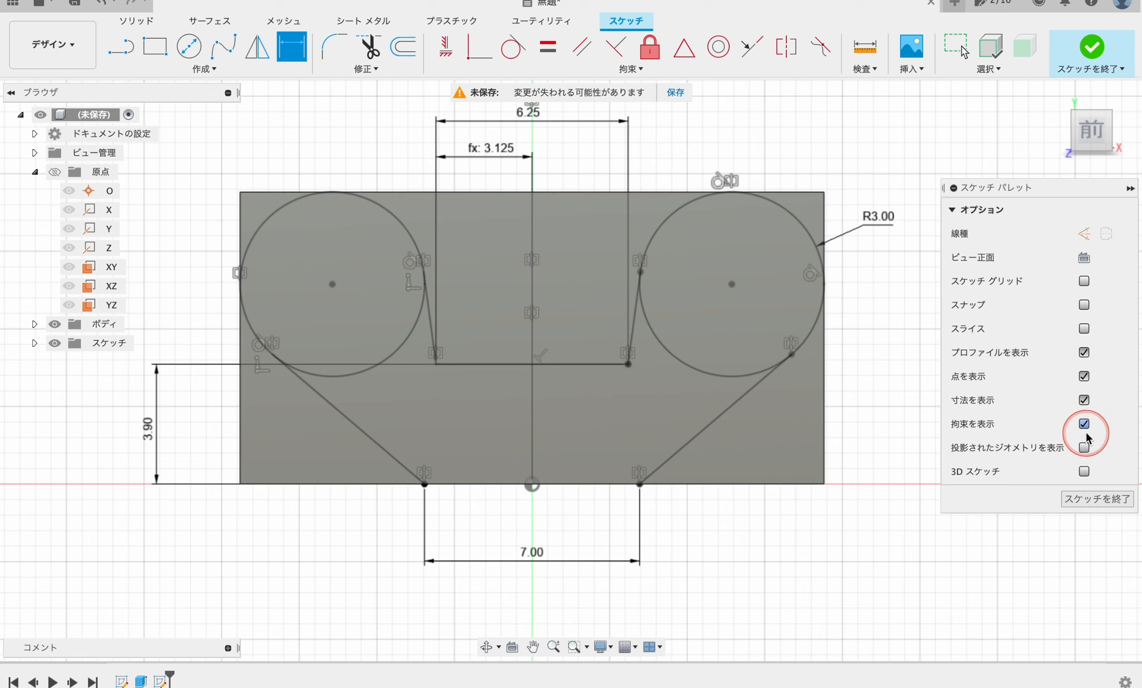
Hide the constraints and dimensions of the front outline sketch and finish it
{"action": "left_click", "coordinate": [1084, 425]}
{"action": "left_click", "coordinate": [1084, 402]}
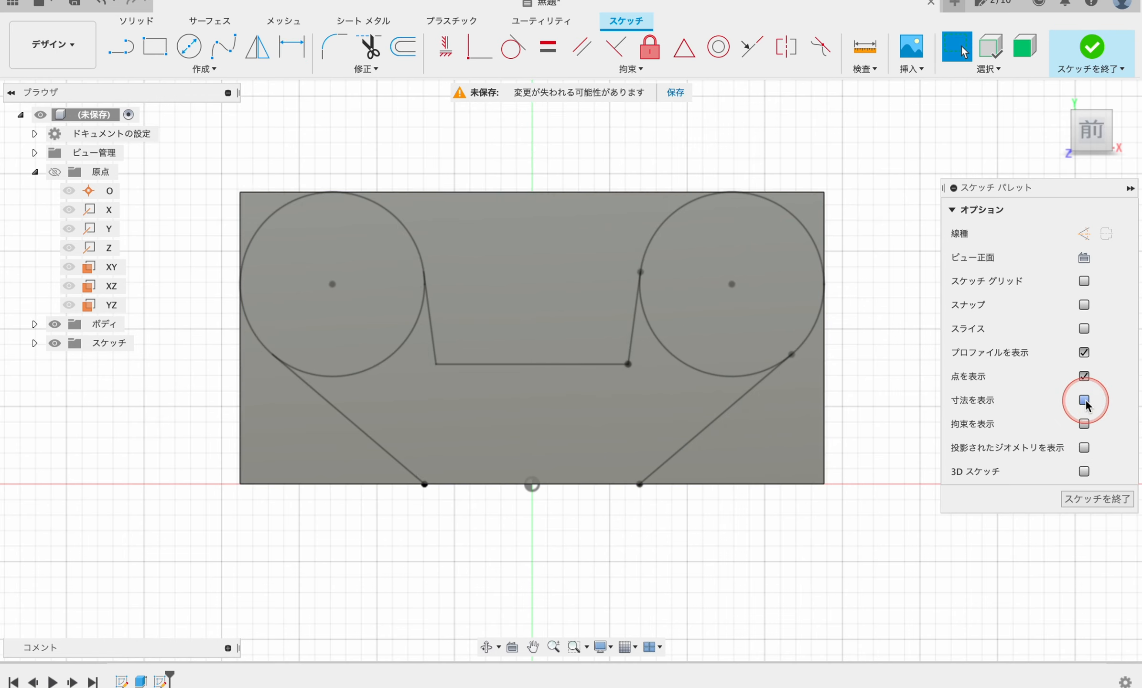
{"action": "left_click", "coordinate": [1091, 47]}
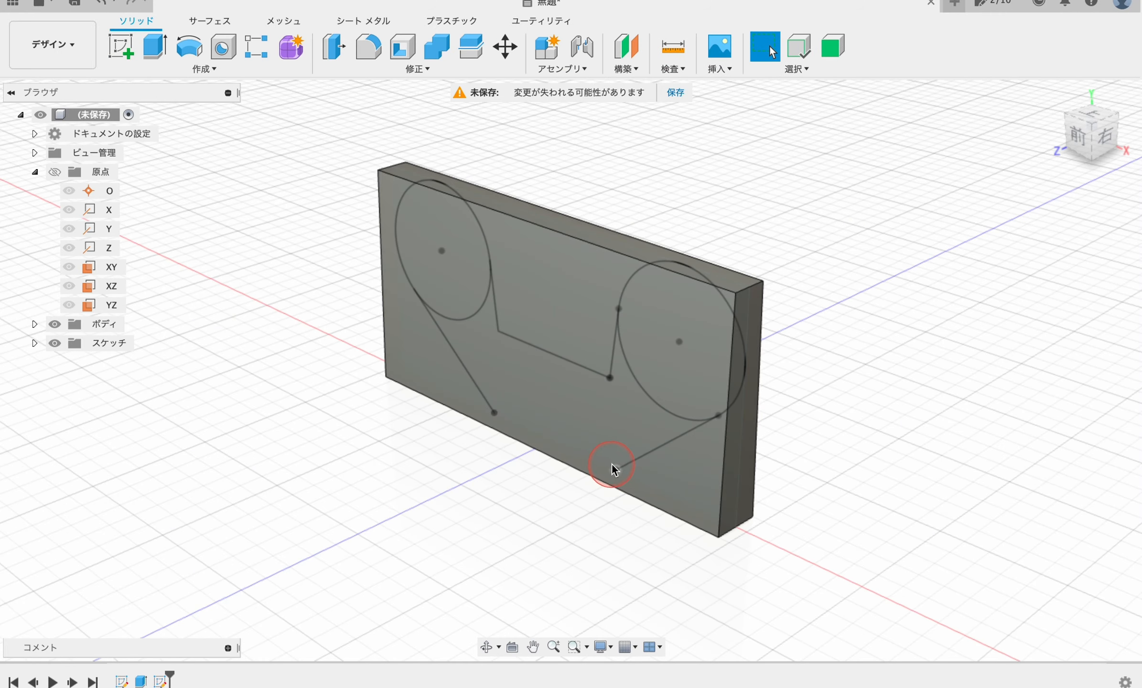
Reopen the front outline sketch and trim the inner lower arcs of both circles between their tangent points
{"action": "left_click", "coordinate": [154, 46]}
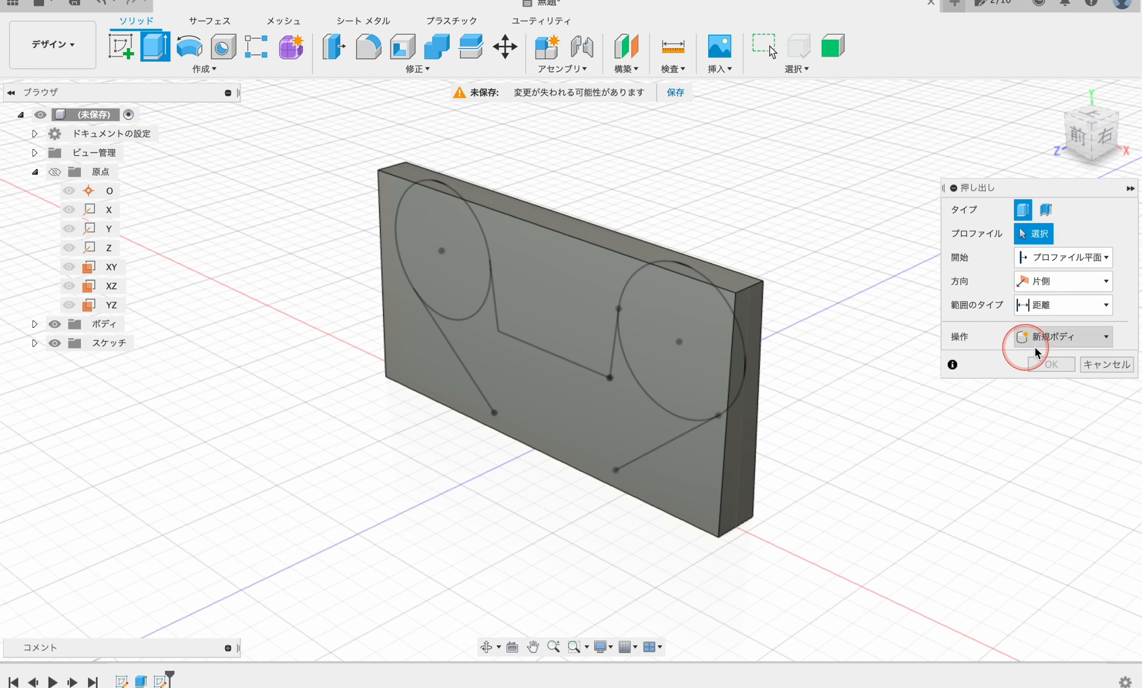
{"action": "right_click", "coordinate": [162, 680]}
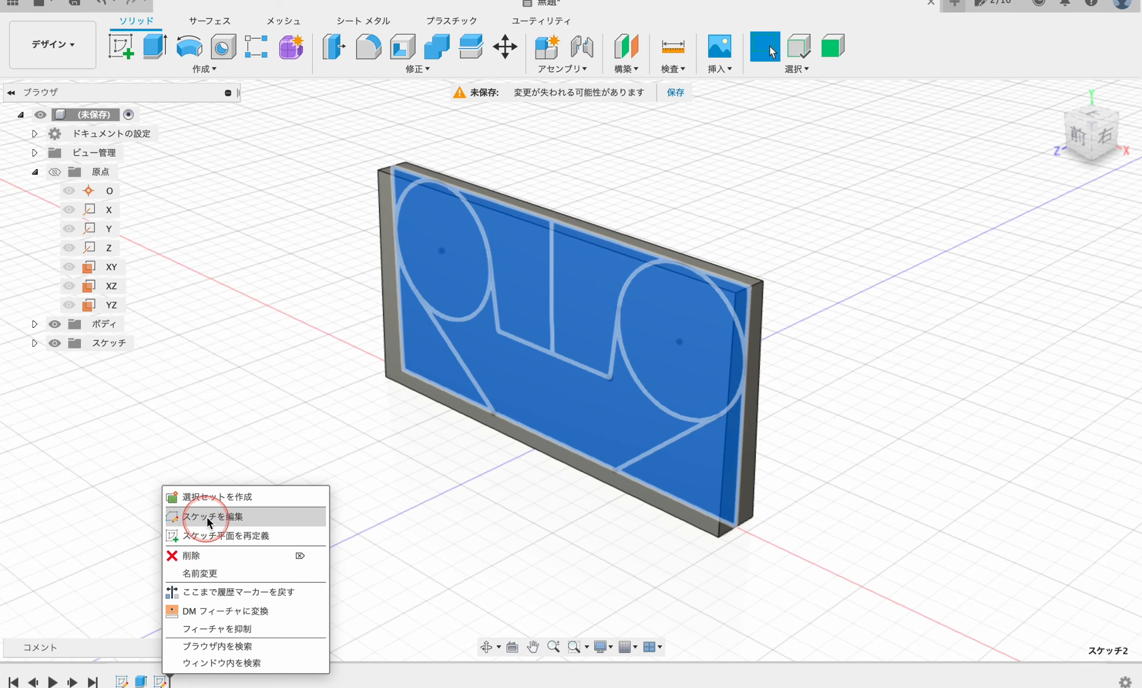
{"action": "left_click", "coordinate": [222, 517]}
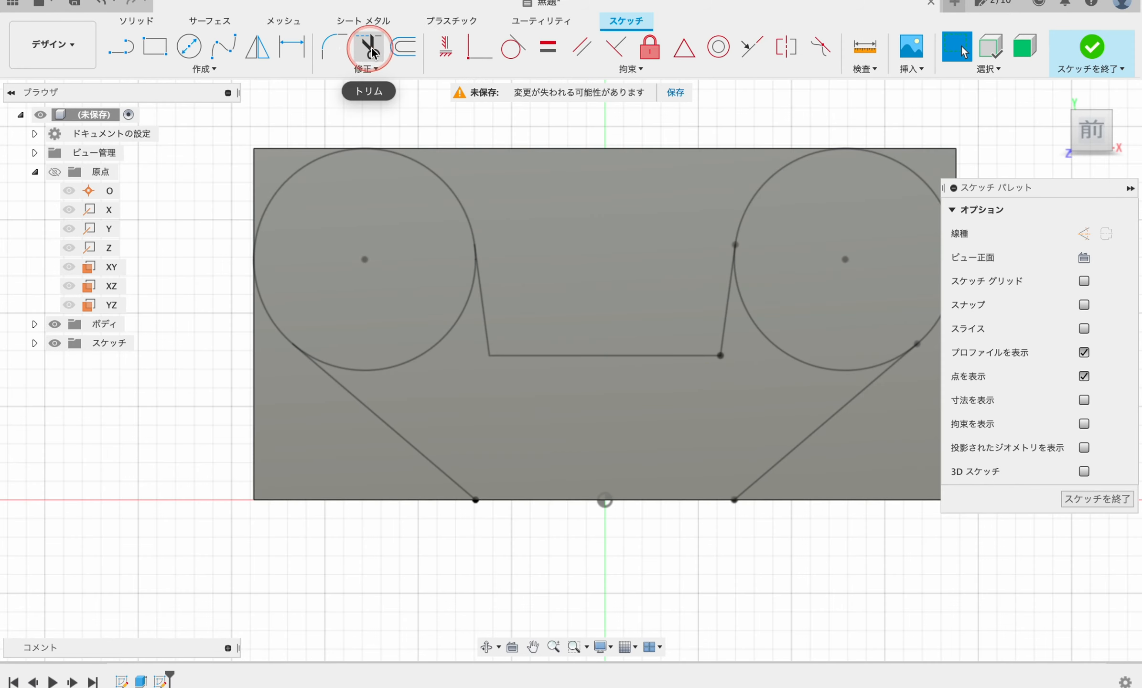
{"action": "left_click", "coordinate": [368, 46]}
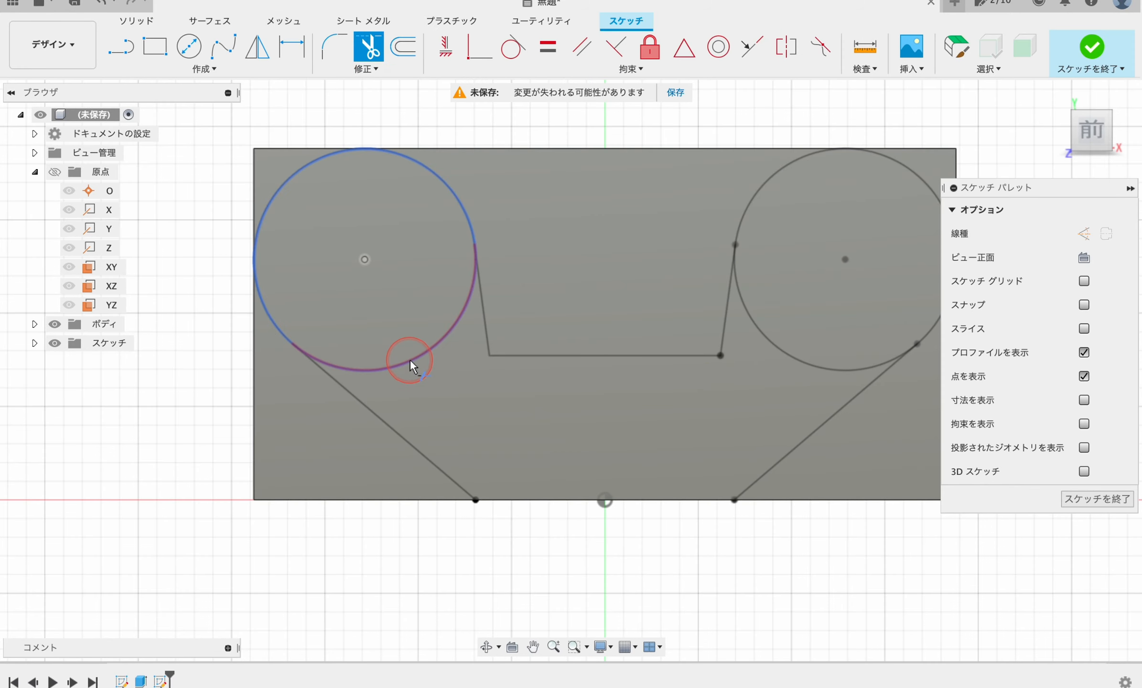
{"action": "left_click", "coordinate": [409, 359]}
{"action": "left_click", "coordinate": [789, 355]}
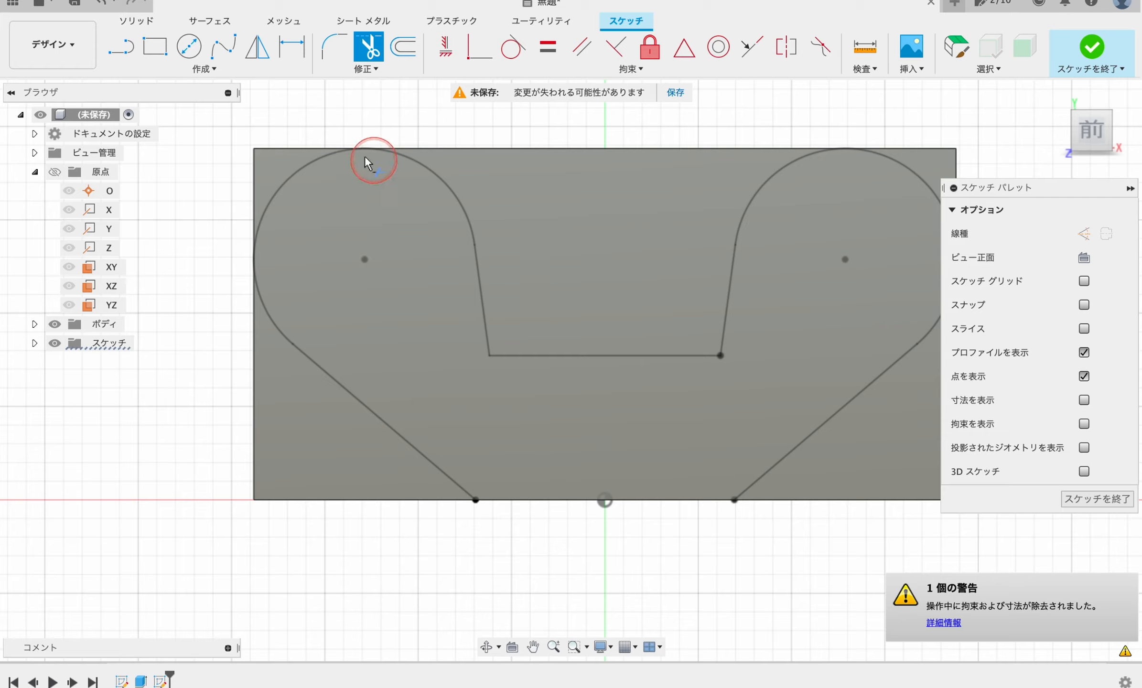
Draw a horizontal line joining the lower endpoints of the two outer slanted lines to close the outline
{"action": "left_click", "coordinate": [128, 50]}
{"action": "left_click", "coordinate": [476, 500]}
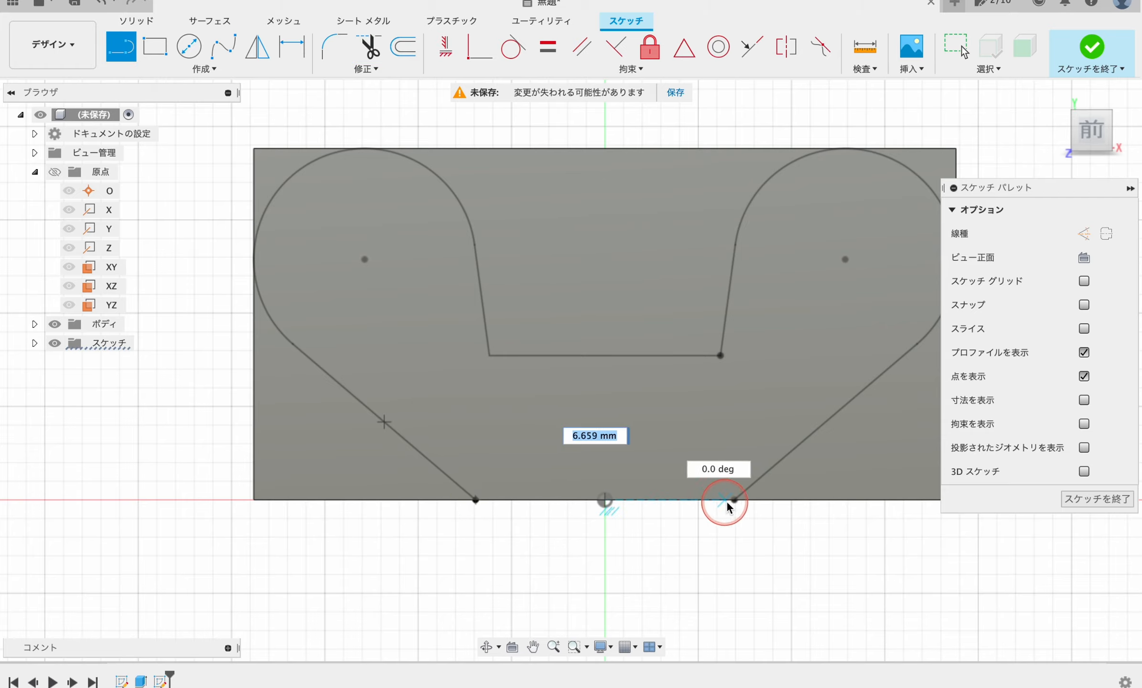
{"action": "double_click", "coordinate": [735, 500]}
{"action": "key", "text": "Escape"}
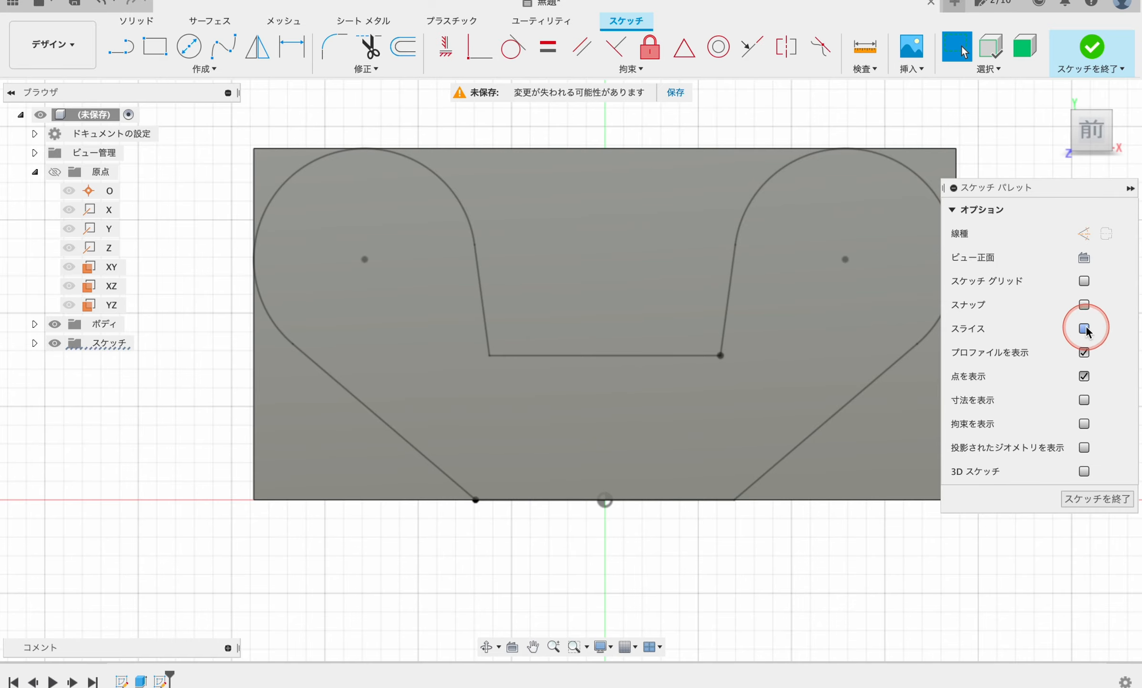
Inspect the closed outline with the view sliced and the plate body temporarily hidden, and finish the sketch
{"action": "left_click", "coordinate": [1084, 329]}
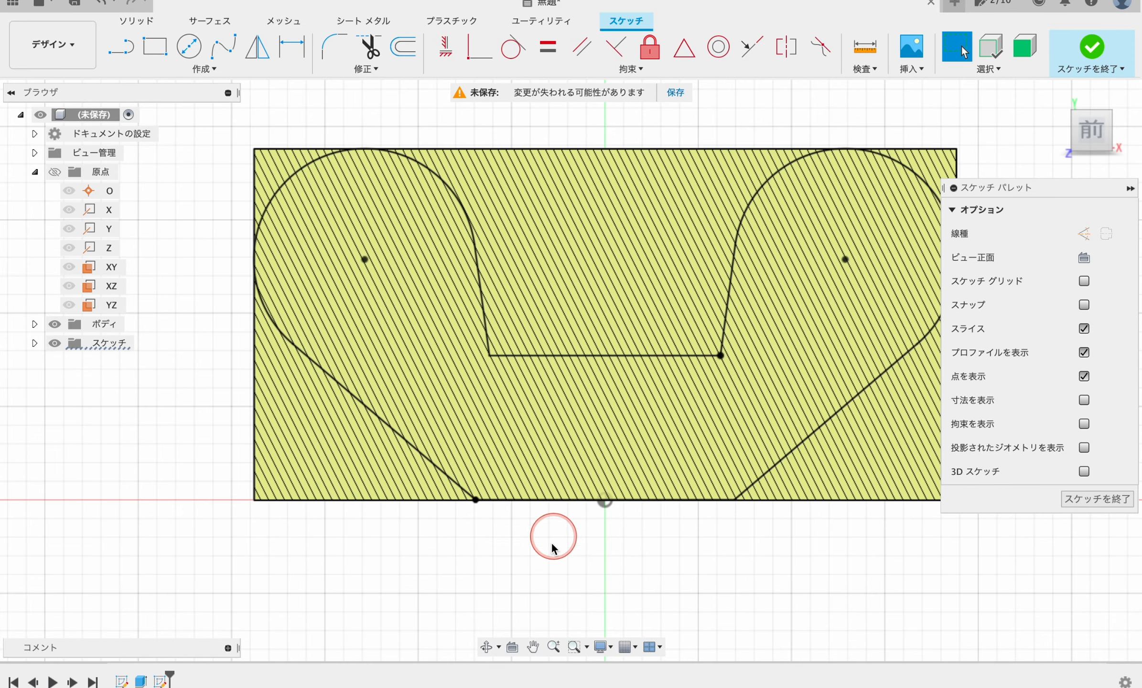
{"action": "left_click", "coordinate": [35, 324]}
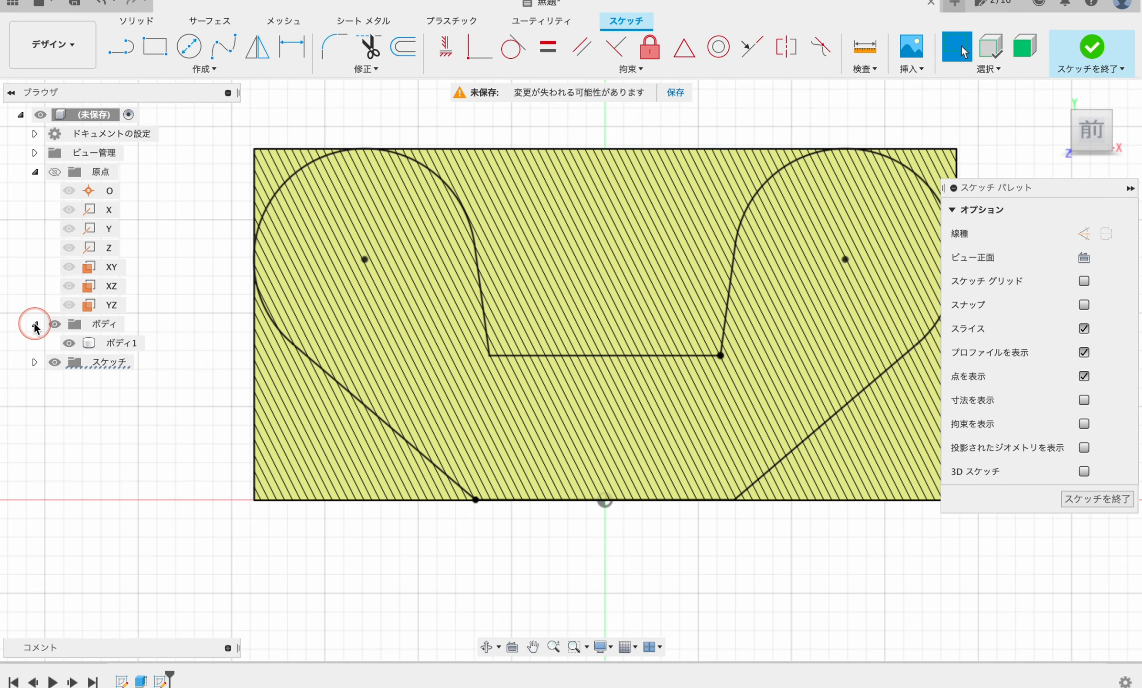
{"action": "left_click", "coordinate": [69, 343]}
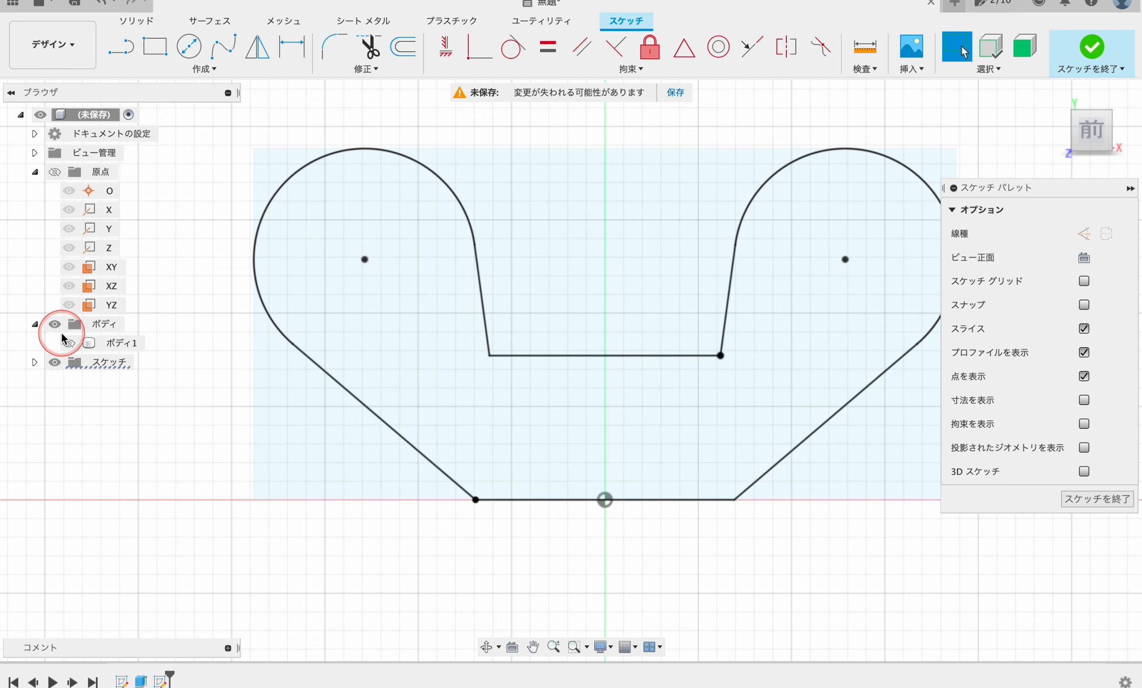
{"action": "left_click", "coordinate": [1091, 48]}
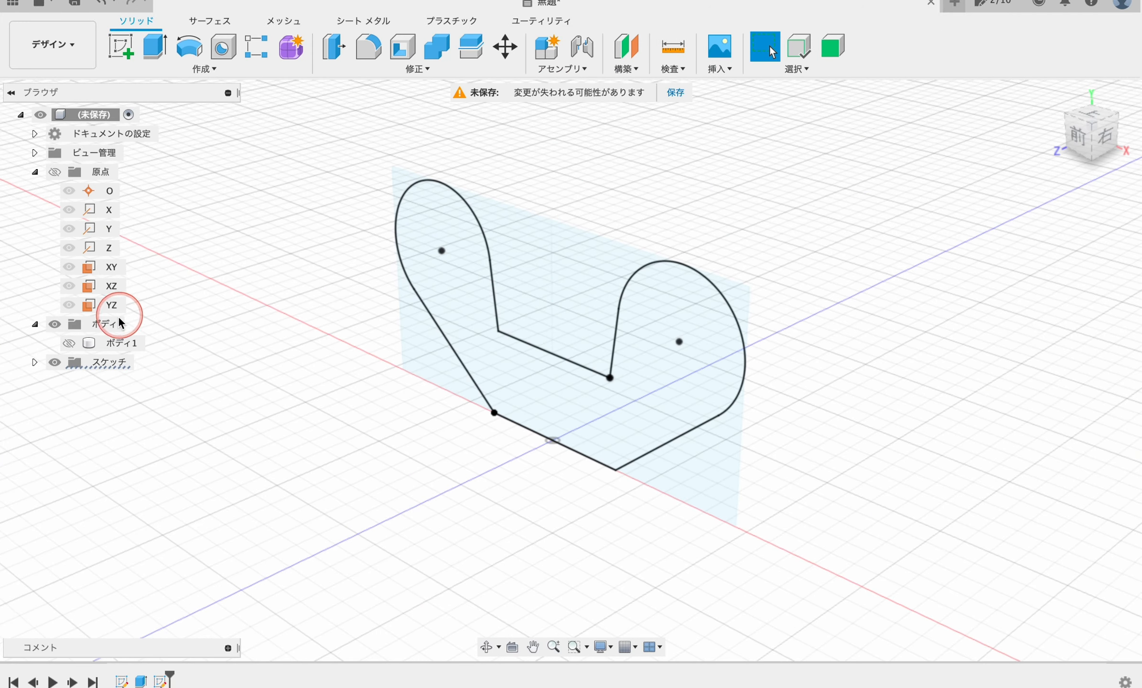
{"action": "left_click", "coordinate": [68, 343]}
Extrude the closed outline profile symmetrically by 2 mm with the Intersect operation to cut the plate to that shape
{"action": "left_click", "coordinate": [157, 48]}
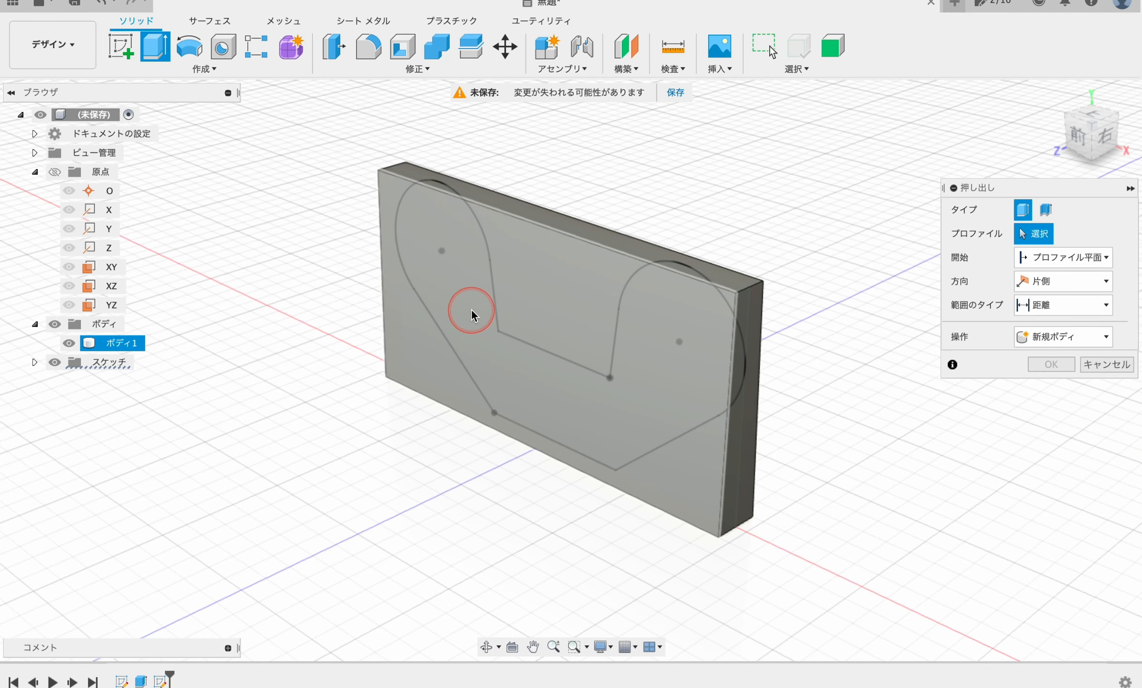
{"action": "left_click", "coordinate": [475, 329]}
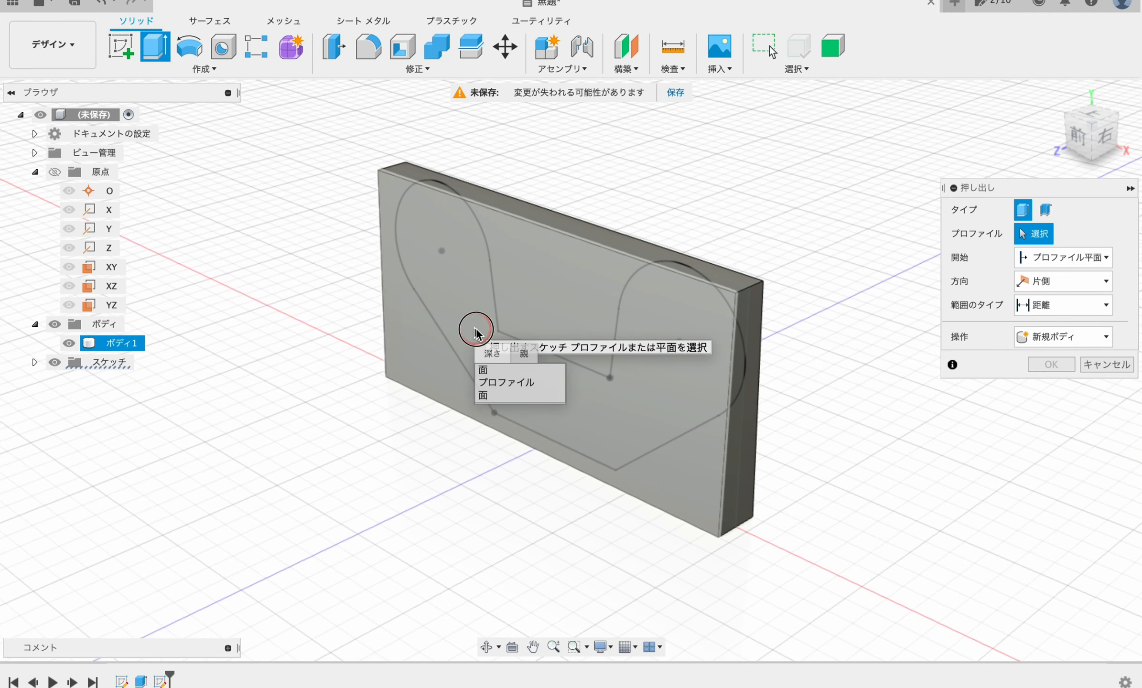
{"action": "left_click", "coordinate": [535, 382]}
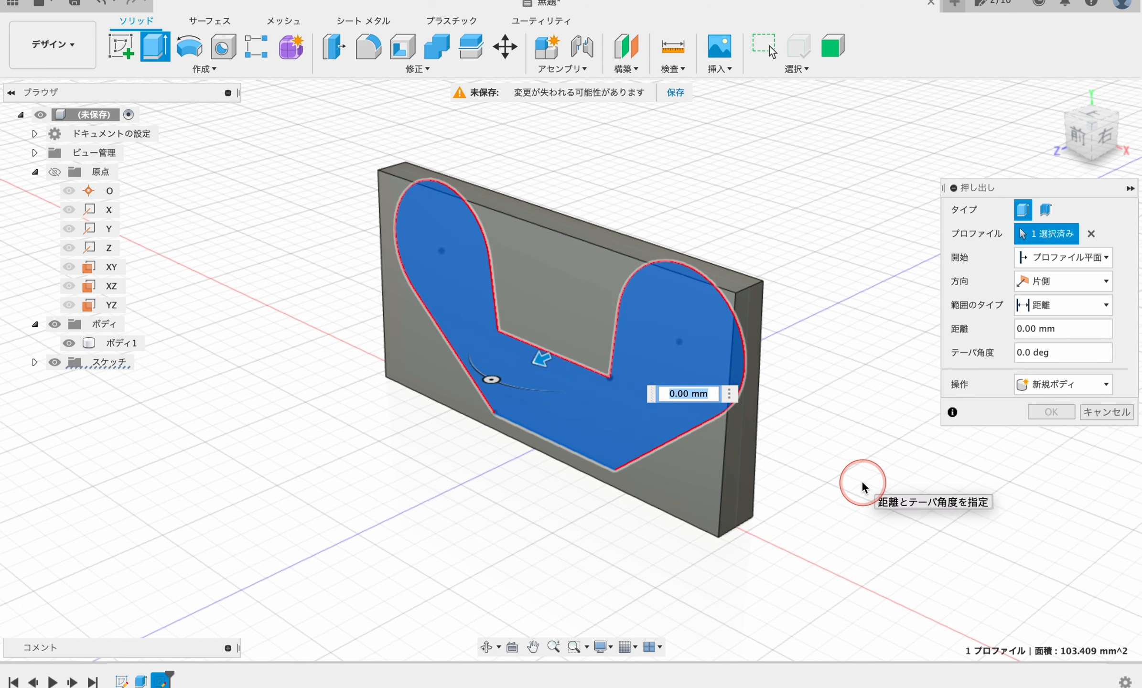
{"action": "left_click", "coordinate": [1063, 281]}
{"action": "left_click", "coordinate": [1039, 352]}
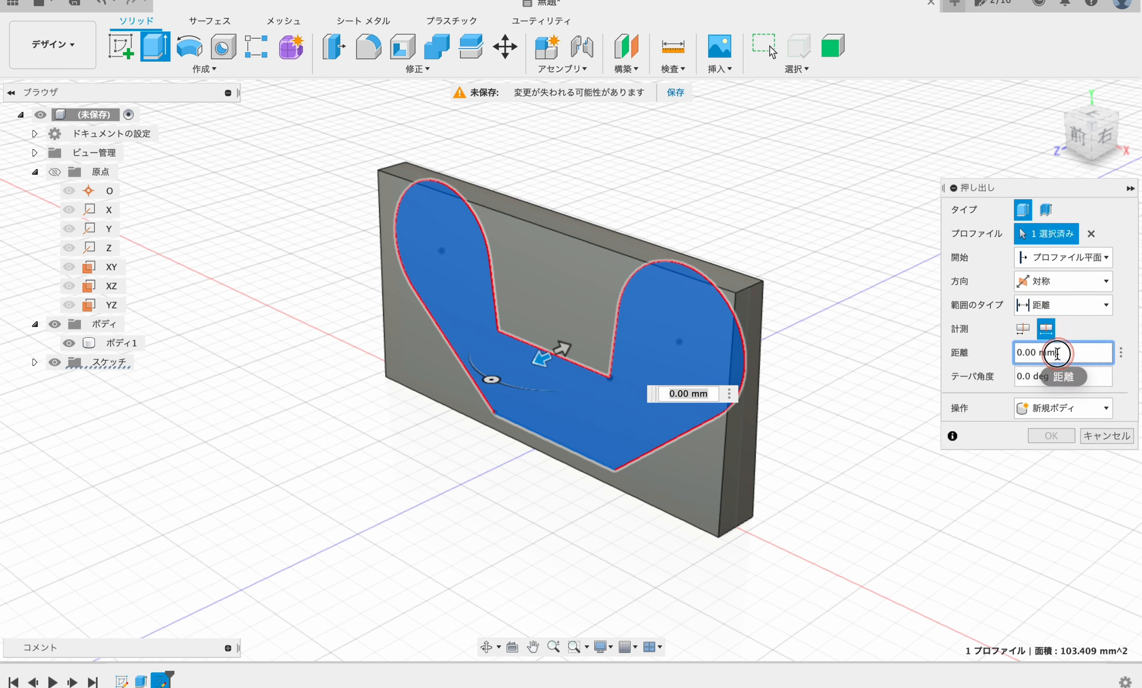
{"action": "left_click_drag", "start_coordinate": [1056, 354], "coordinate": [931, 353]}
{"action": "type", "text": "2"}
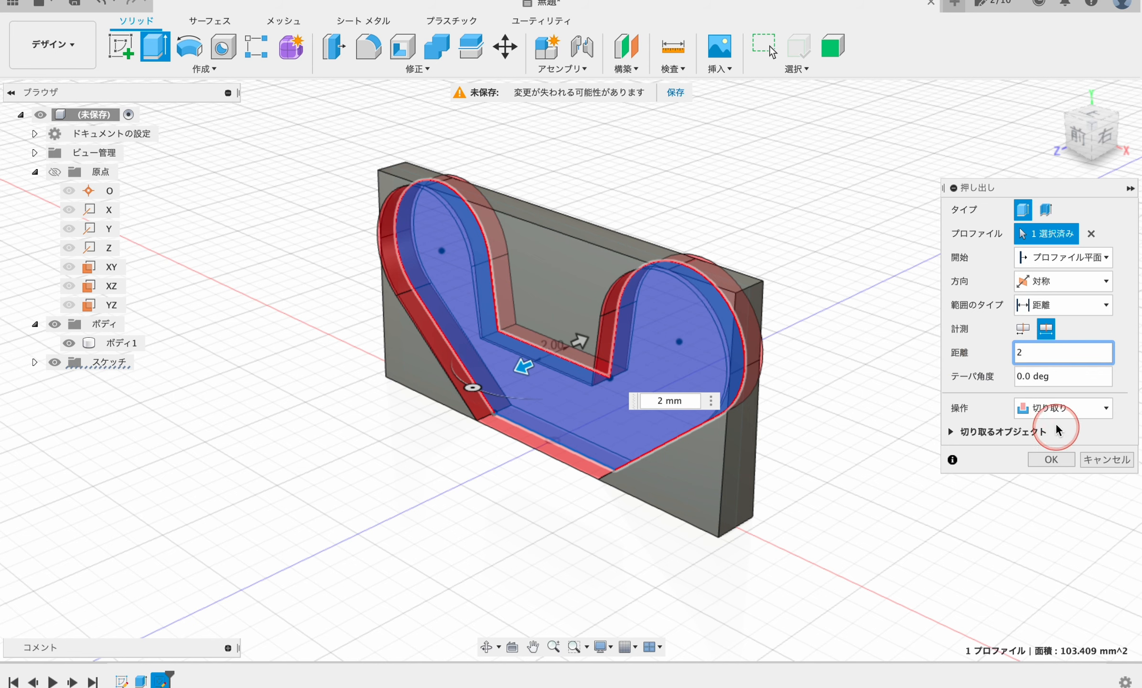
{"action": "left_click", "coordinate": [1057, 412]}
{"action": "left_click", "coordinate": [1091, 463]}
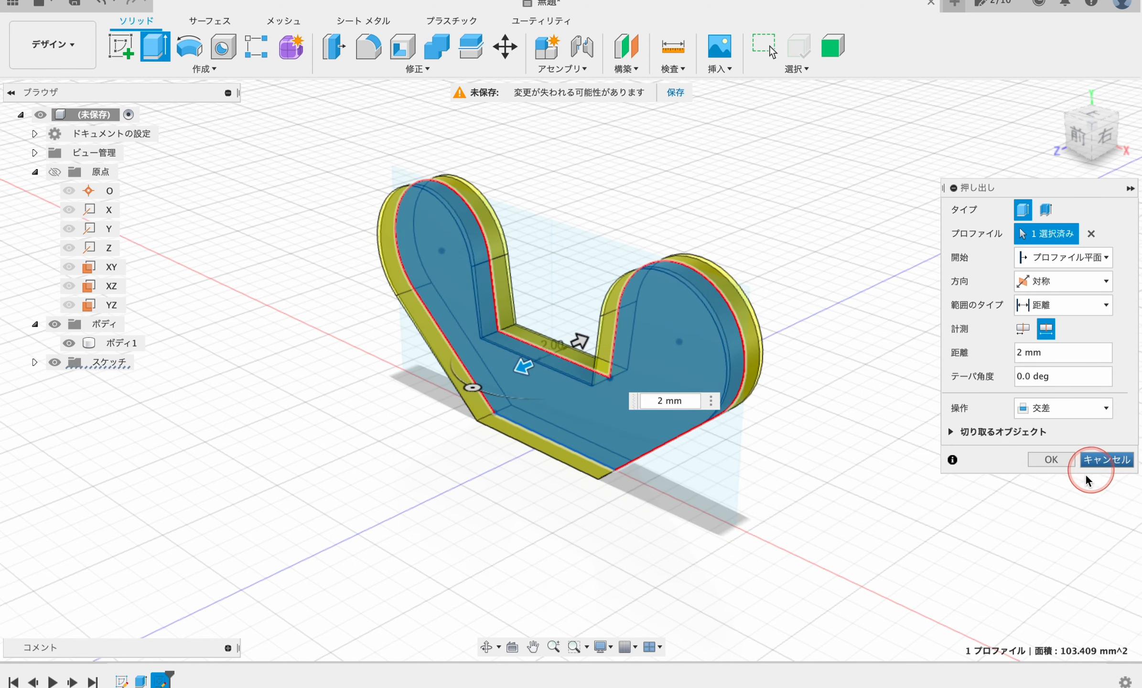
{"action": "left_click", "coordinate": [1051, 460]}
Check the winged body from the front and side, and sketch a 7 mm diameter circle at the origin on the XZ plane
{"action": "scroll", "coordinate": [752, 485], "scroll_direction": "up", "scroll_amount": 3}
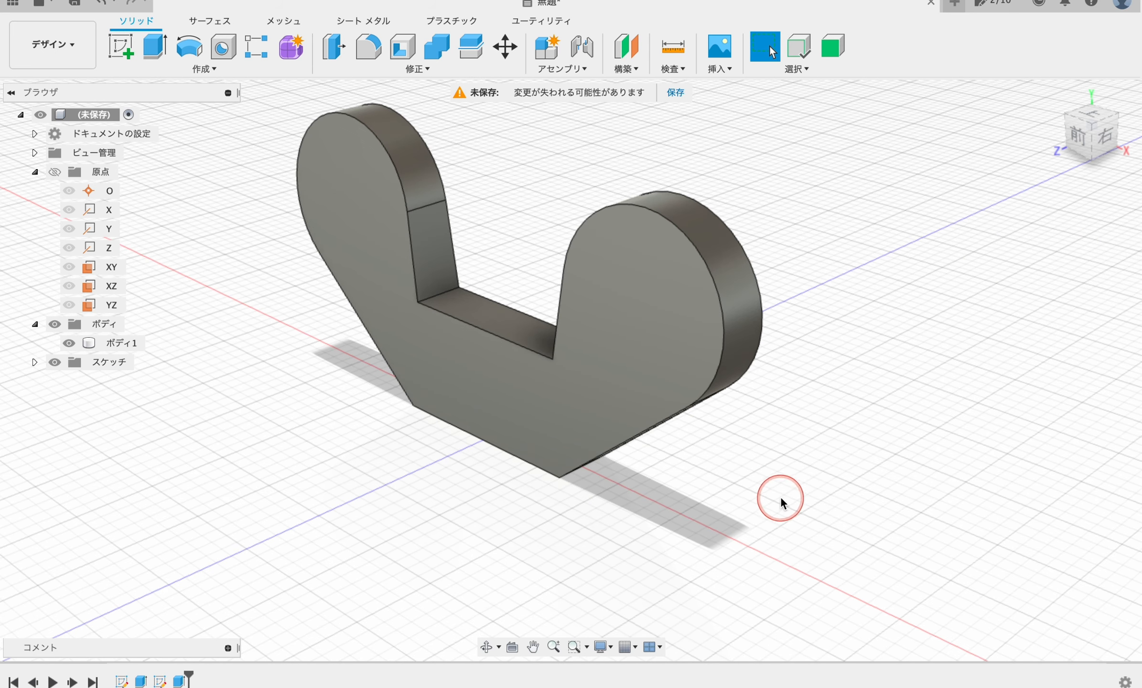
{"action": "left_click", "coordinate": [1075, 146]}
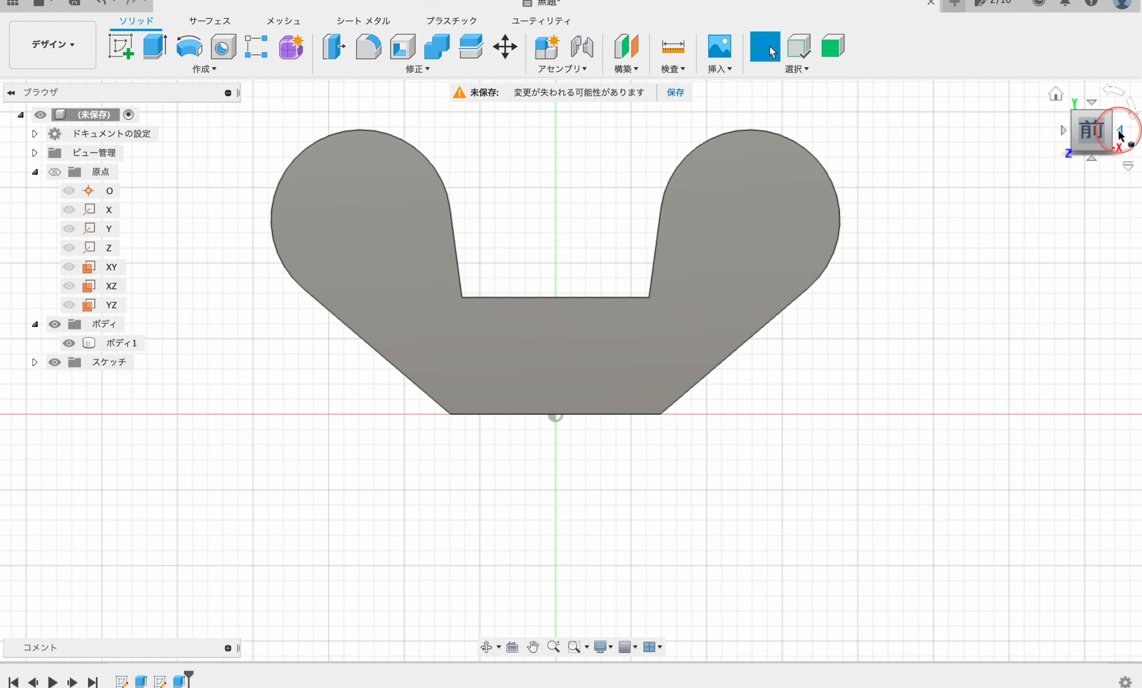
{"action": "left_click", "coordinate": [1118, 134]}
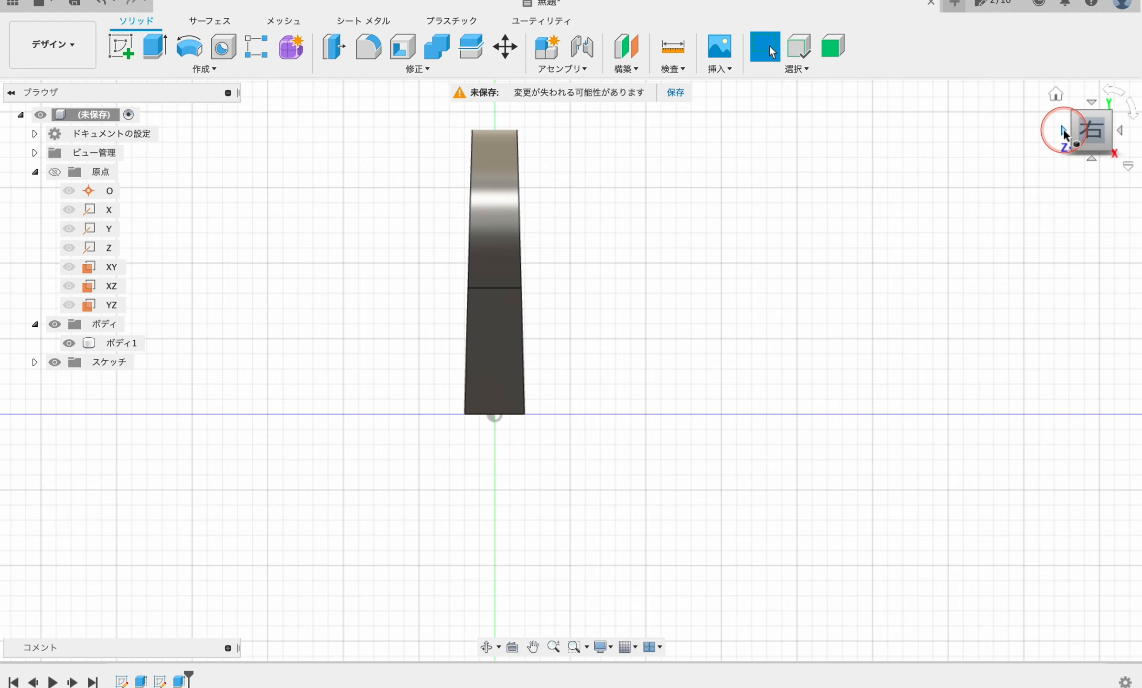
{"action": "left_click", "coordinate": [1063, 131]}
{"action": "left_click_drag", "start_coordinate": [1055, 97], "coordinate": [473, 464]}
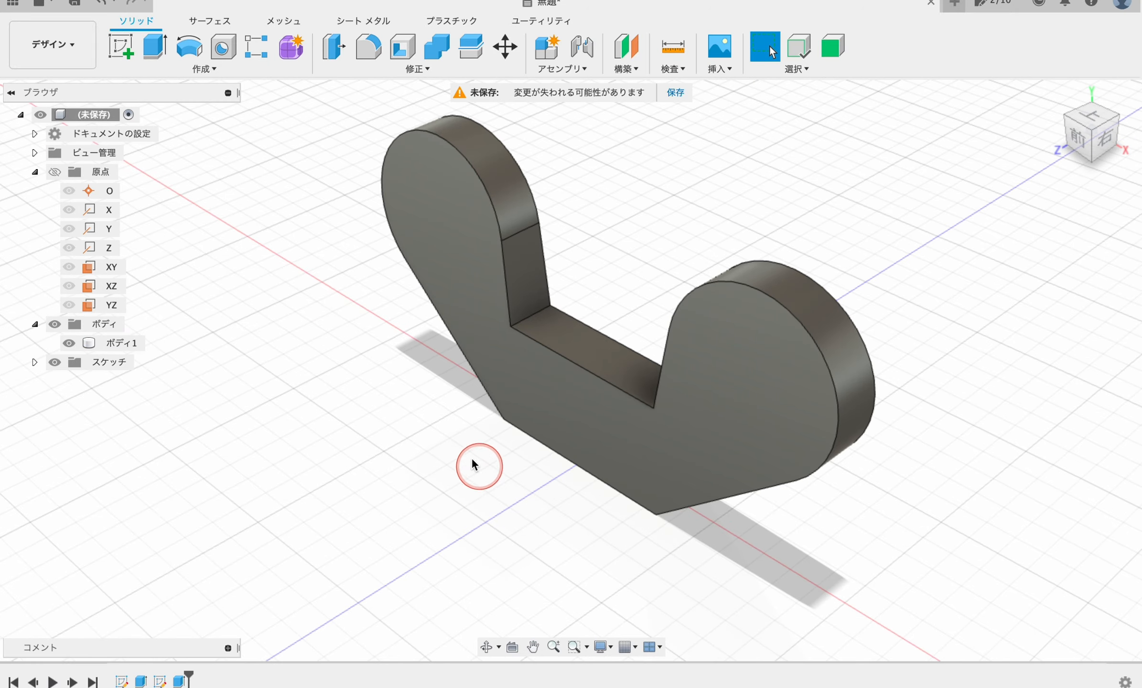
{"action": "left_click", "coordinate": [121, 46]}
{"action": "left_click", "coordinate": [582, 498]}
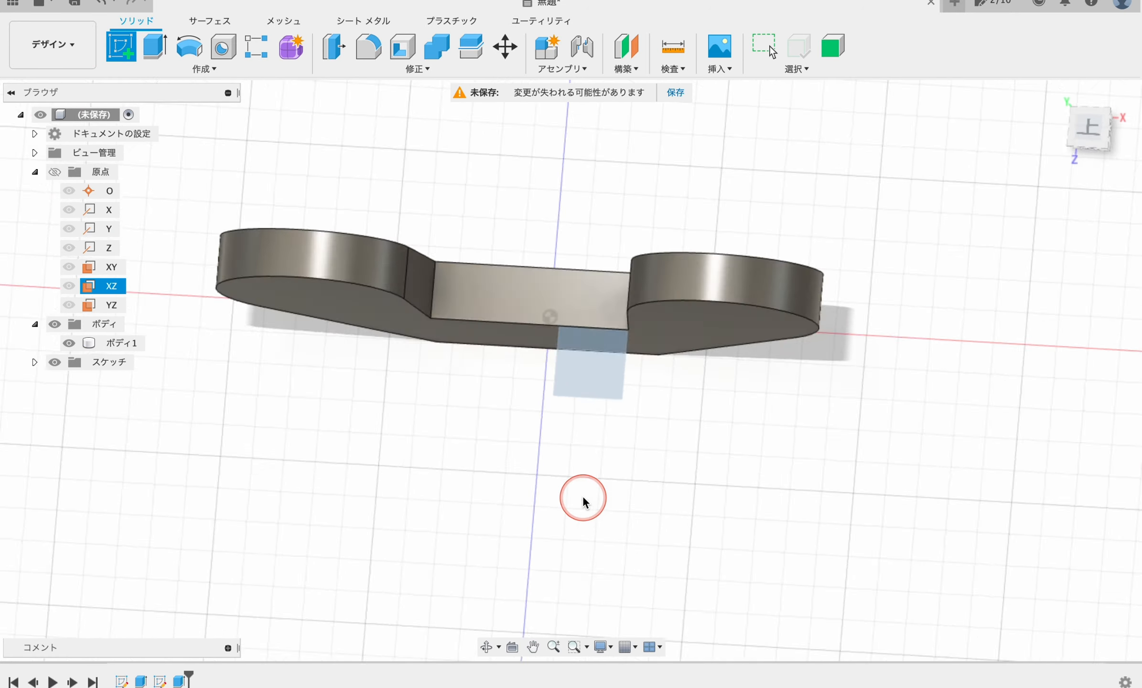
{"action": "left_click", "coordinate": [189, 46]}
{"action": "left_click", "coordinate": [528, 304]}
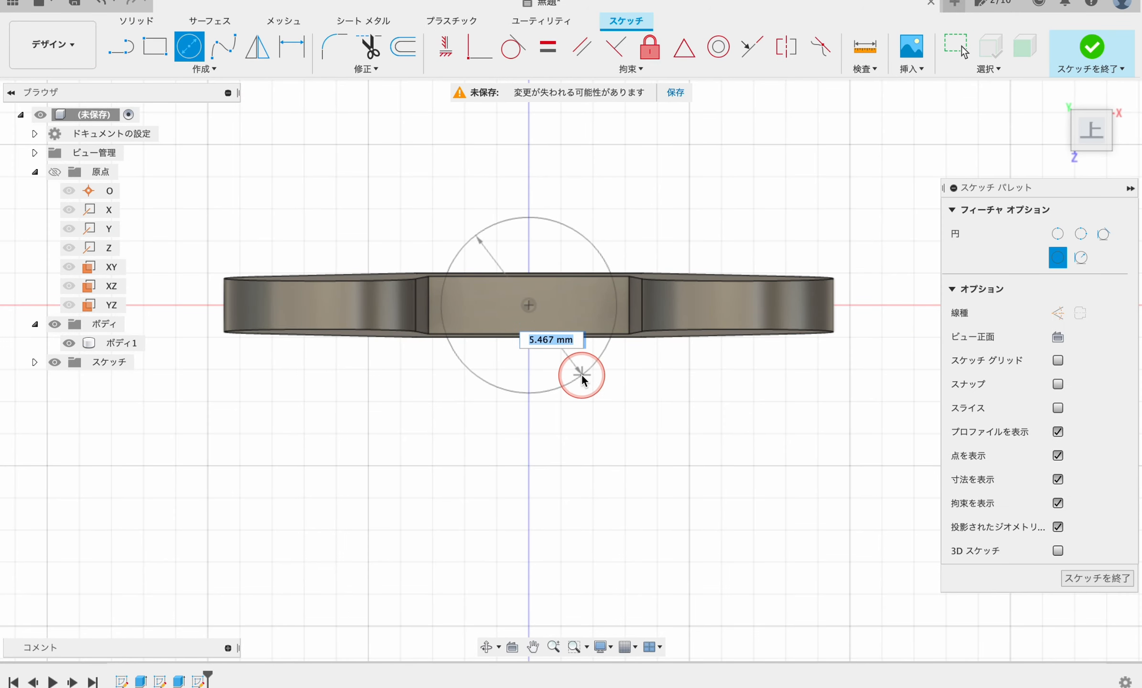
{"action": "type", "text": "67"}
{"action": "key", "text": "Return"}
{"action": "key", "text": "Escape"}
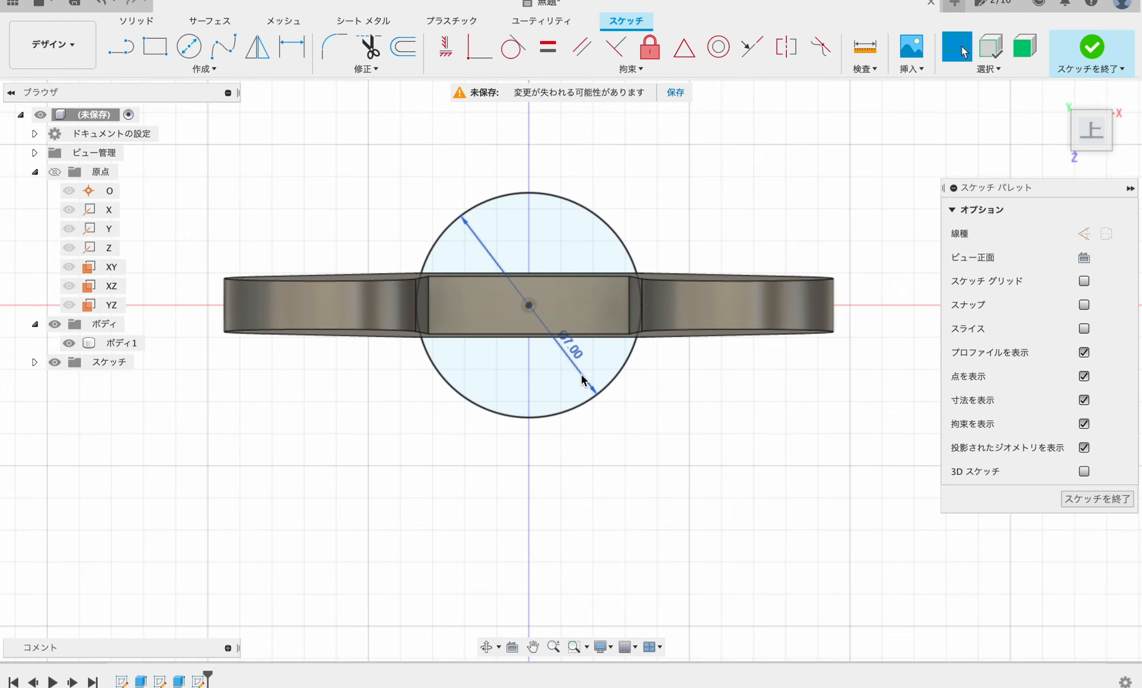
{"action": "left_click", "coordinate": [1092, 46]}
Create a construction plane offset 3.9 mm above the XZ plane
{"action": "left_click", "coordinate": [152, 47]}
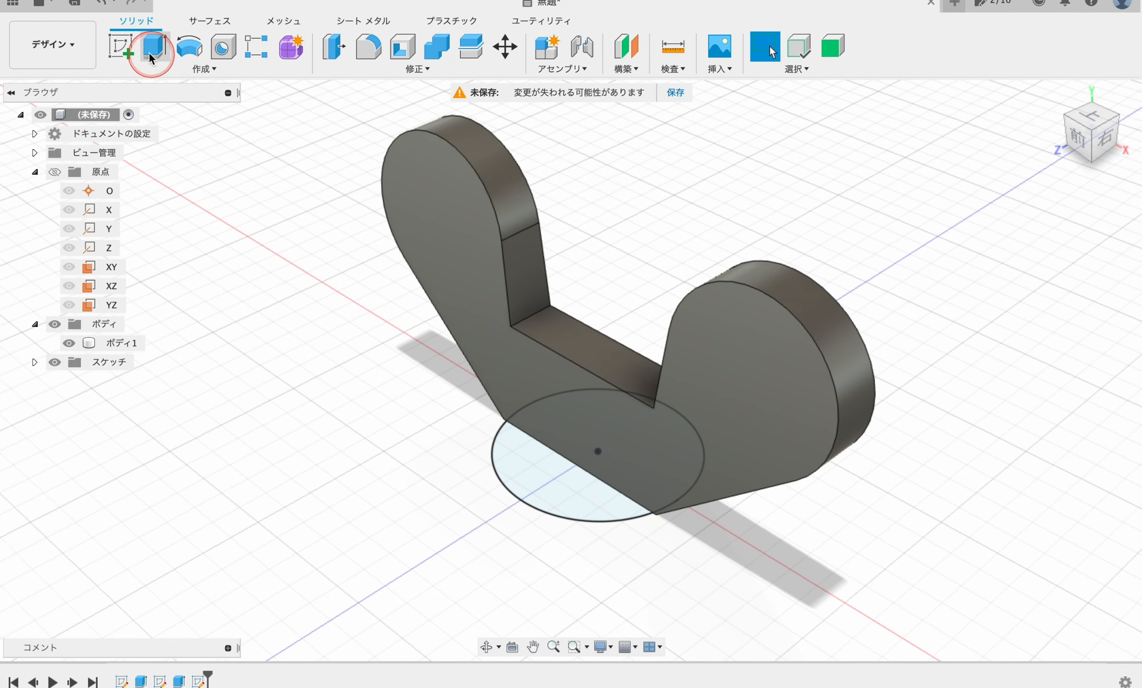
{"action": "left_click", "coordinate": [120, 47]}
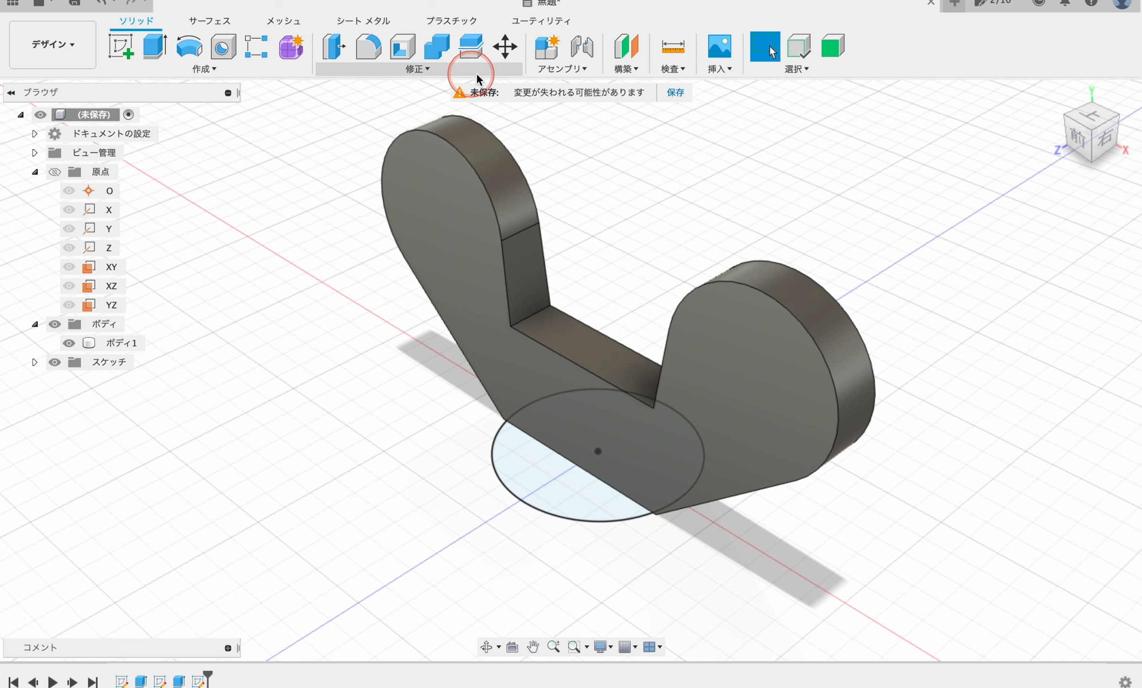
{"action": "left_click", "coordinate": [627, 48]}
{"action": "left_click", "coordinate": [576, 495]}
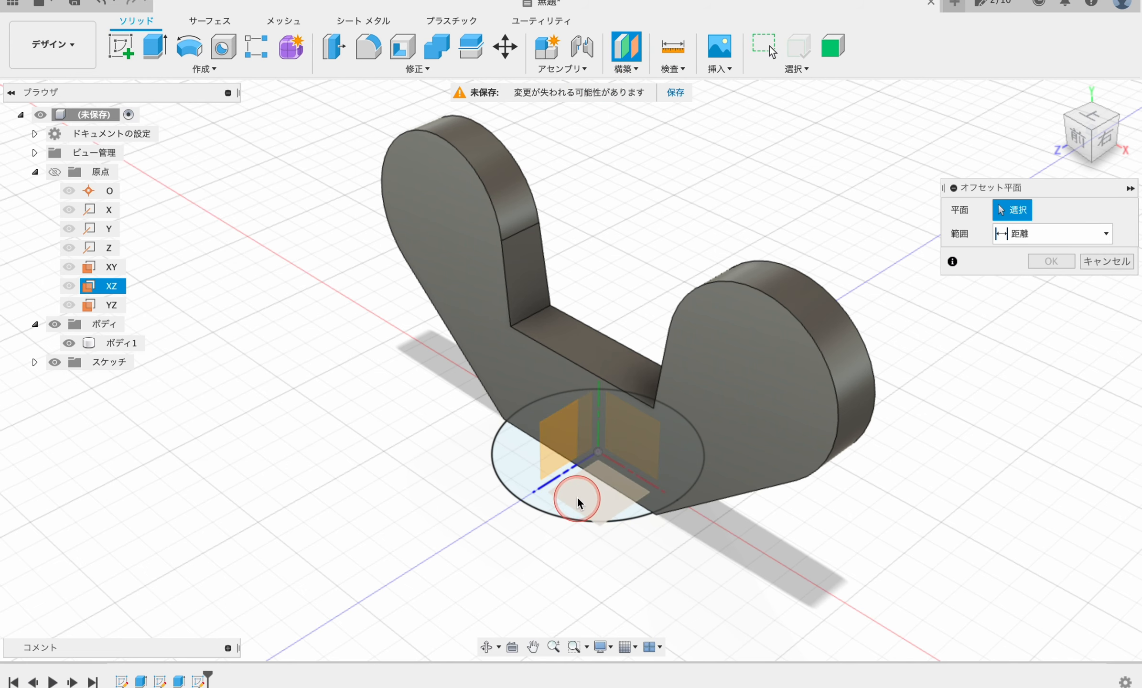
{"action": "type", "text": "3.9"}
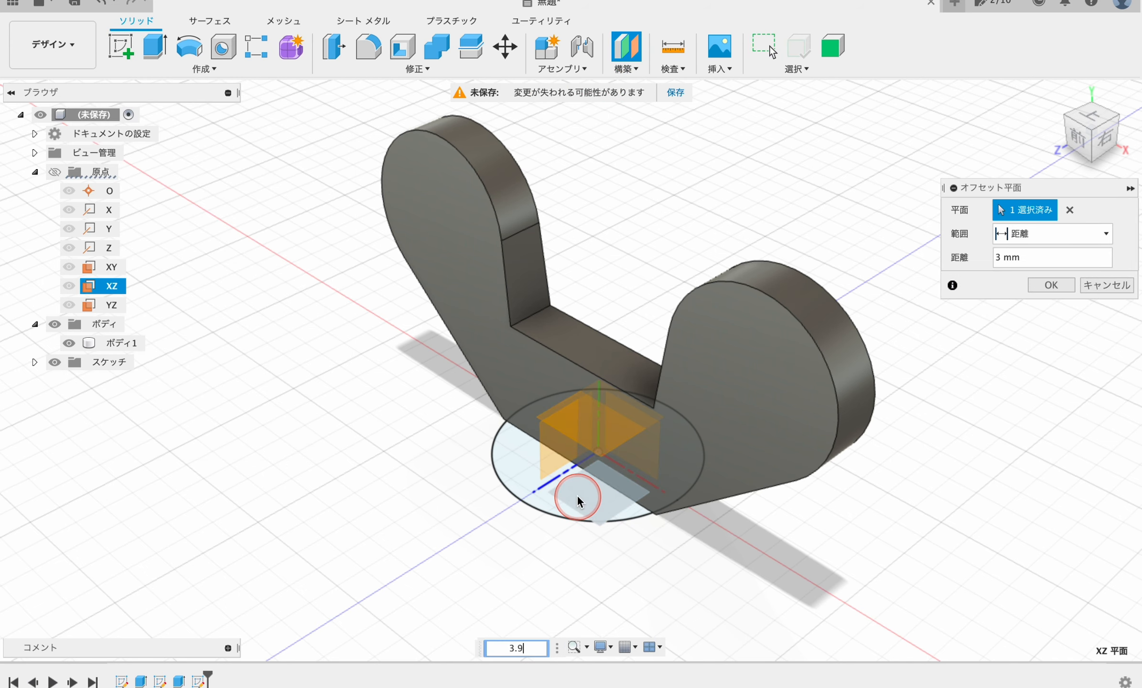
{"action": "key", "text": "Return"}
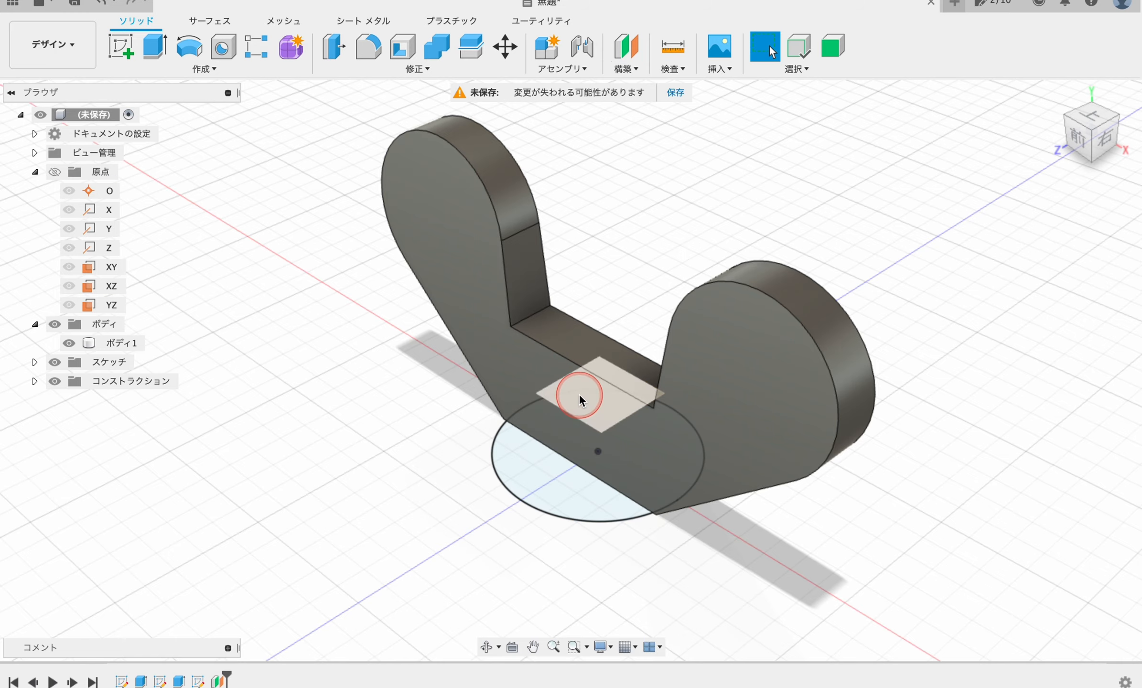
Sketch a 6.25 mm diameter circle centred on the origin on the offset plane and finish the sketch
{"action": "right_click", "coordinate": [580, 405]}
{"action": "left_click", "coordinate": [620, 488]}
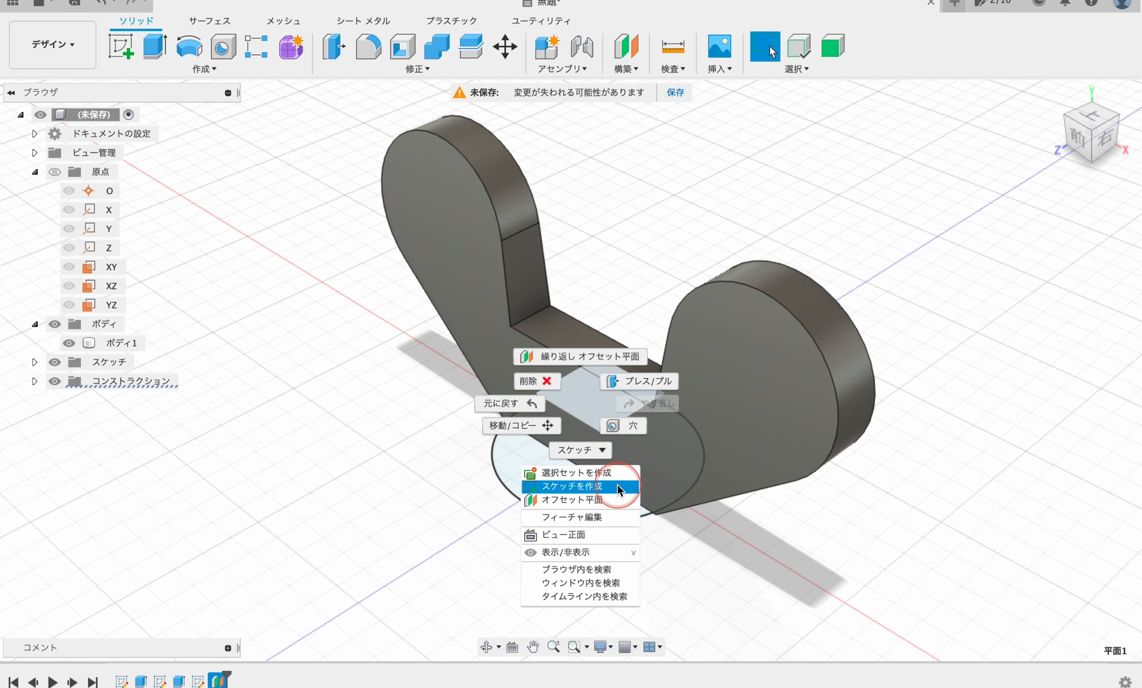
{"action": "left_click", "coordinate": [188, 46]}
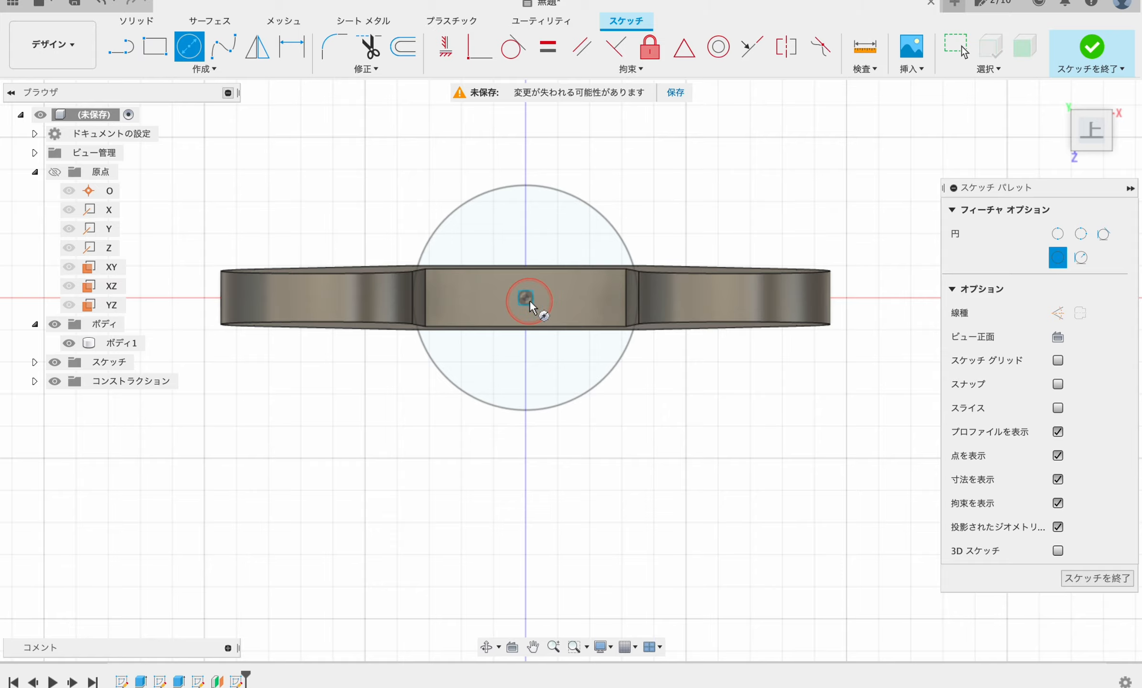
{"action": "left_click", "coordinate": [526, 298]}
{"action": "type", "text": "6.25"}
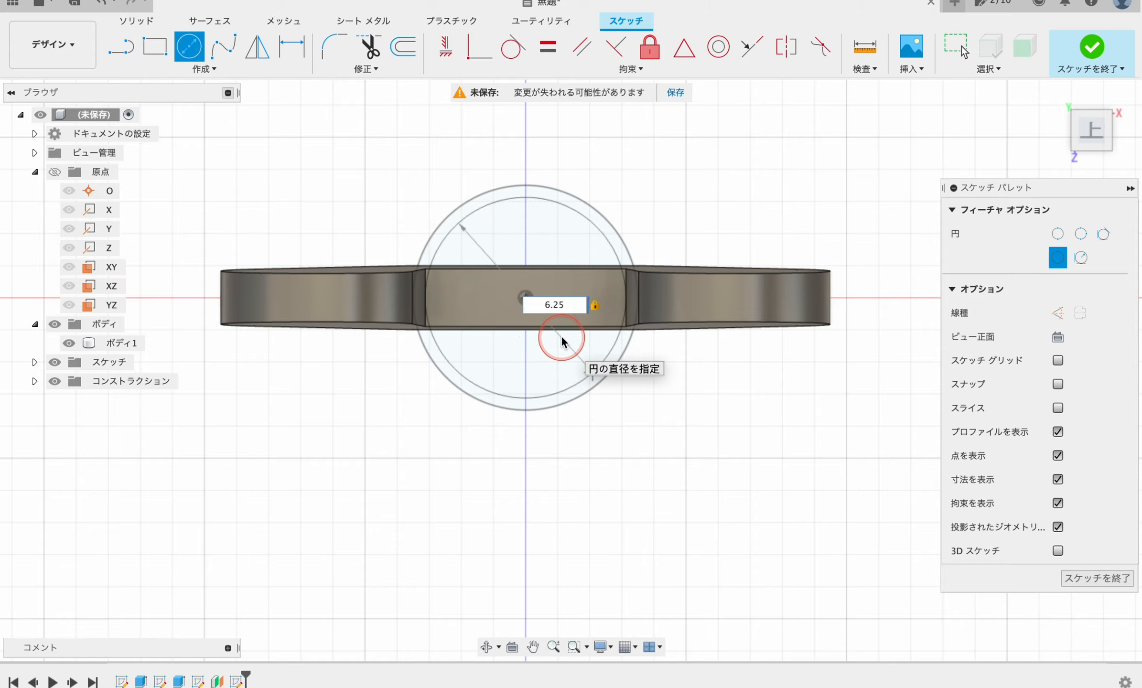
{"action": "key", "text": "Return"}
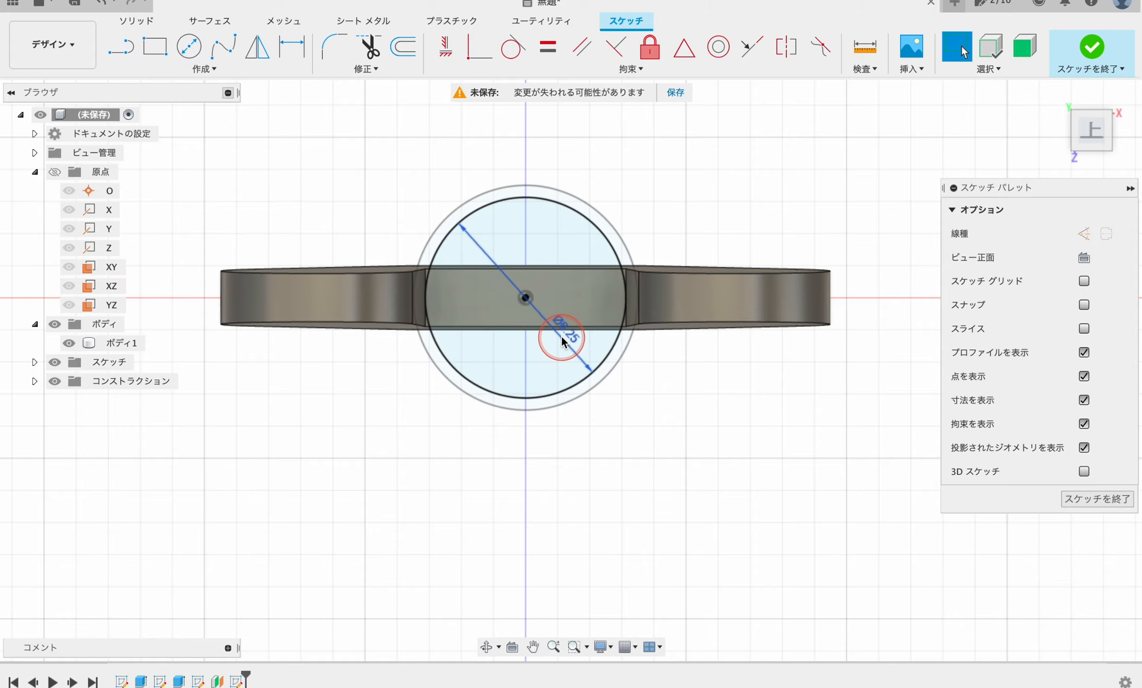
{"action": "left_click", "coordinate": [1092, 47]}
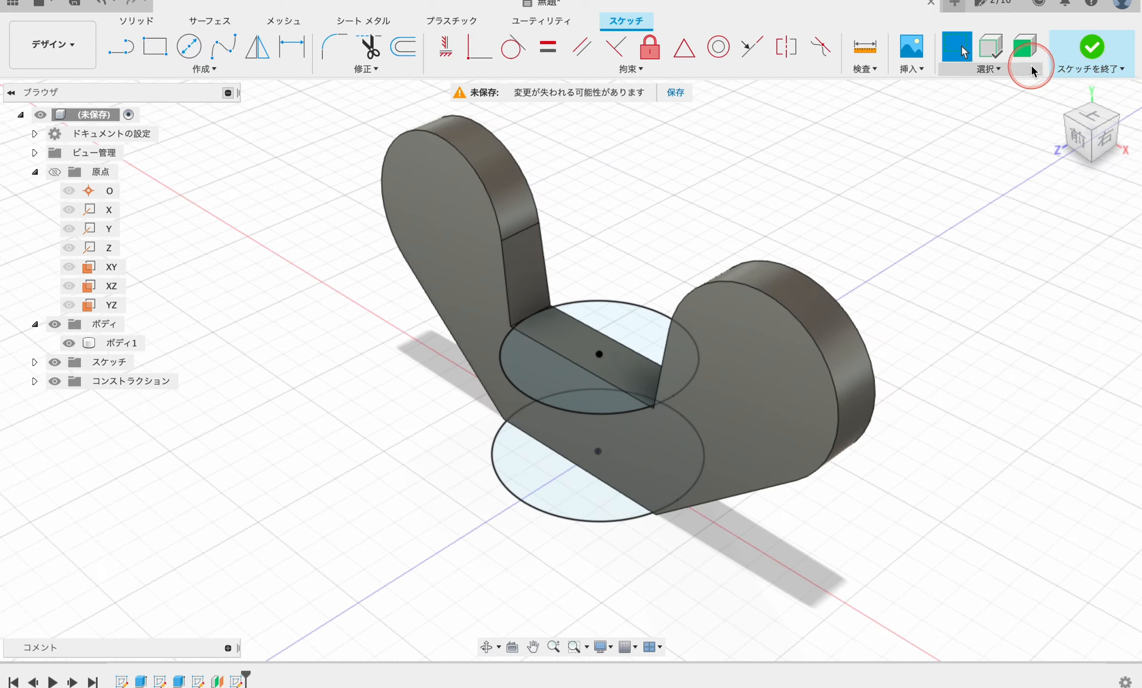